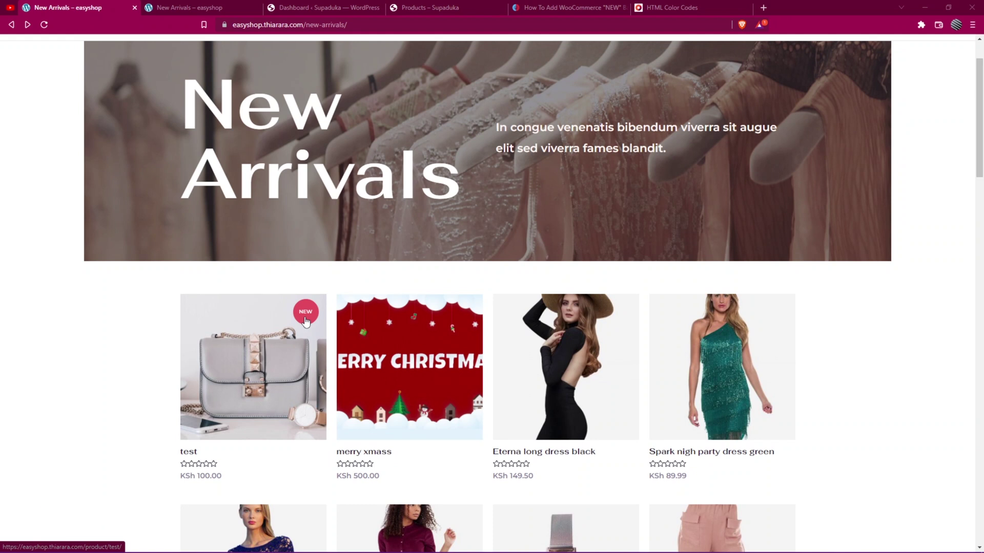
View the test product's page to see how its NEW badge looks
{"action": "left_click", "coordinate": [305, 321]}
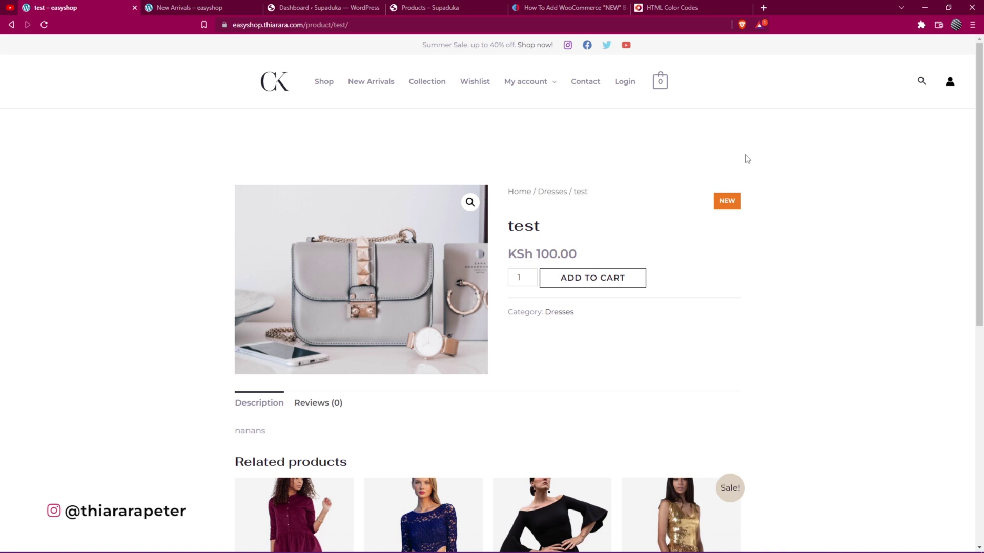
{"action": "scroll", "coordinate": [692, 201], "scroll_direction": "down", "scroll_amount": 1}
{"action": "scroll", "coordinate": [648, 246], "scroll_direction": "down", "scroll_amount": 2}
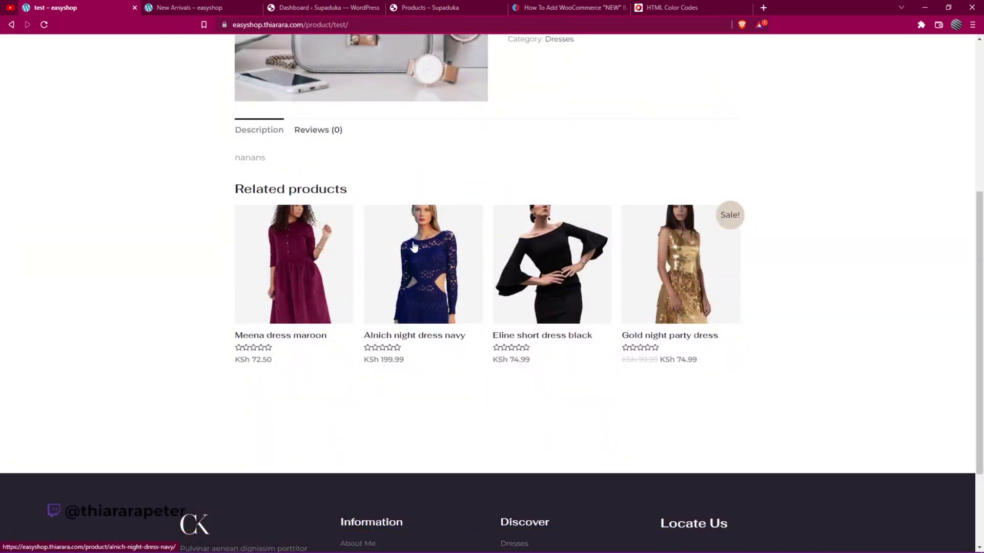
{"action": "scroll", "coordinate": [412, 246], "scroll_direction": "up", "scroll_amount": 2}
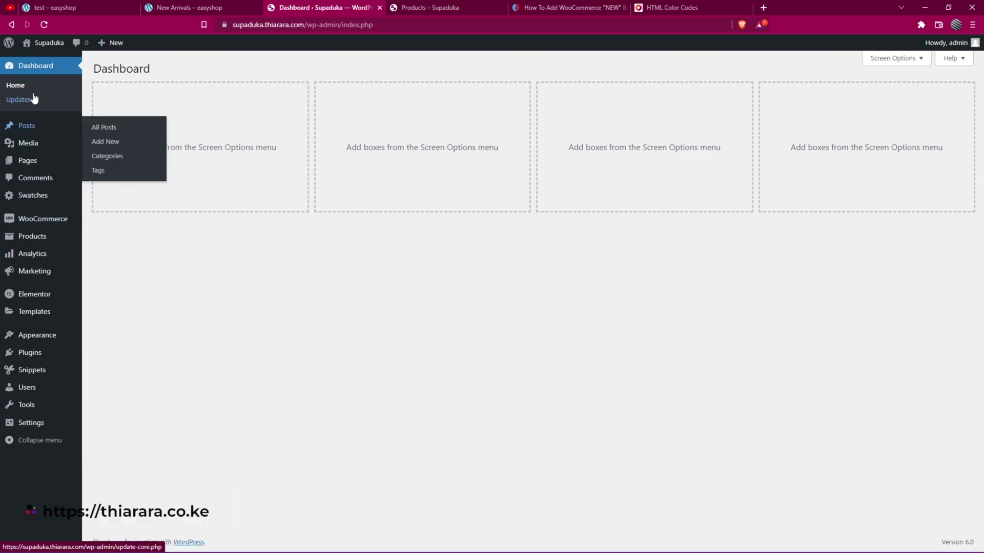
{"action": "mouse_move", "coordinate": [31, 352]}
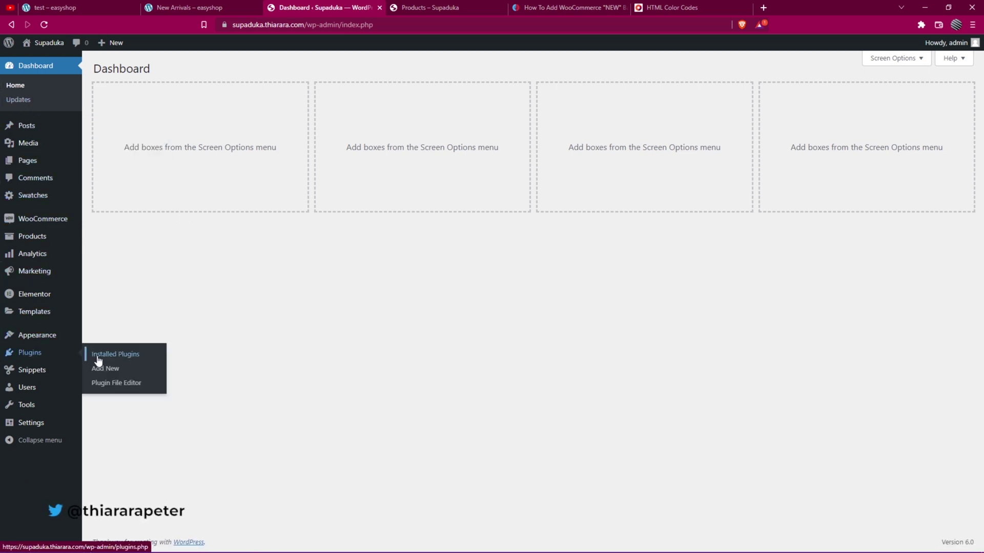
Search the Add New plugin directory for 'code' to find Code Snippets
{"action": "left_click", "coordinate": [104, 369]}
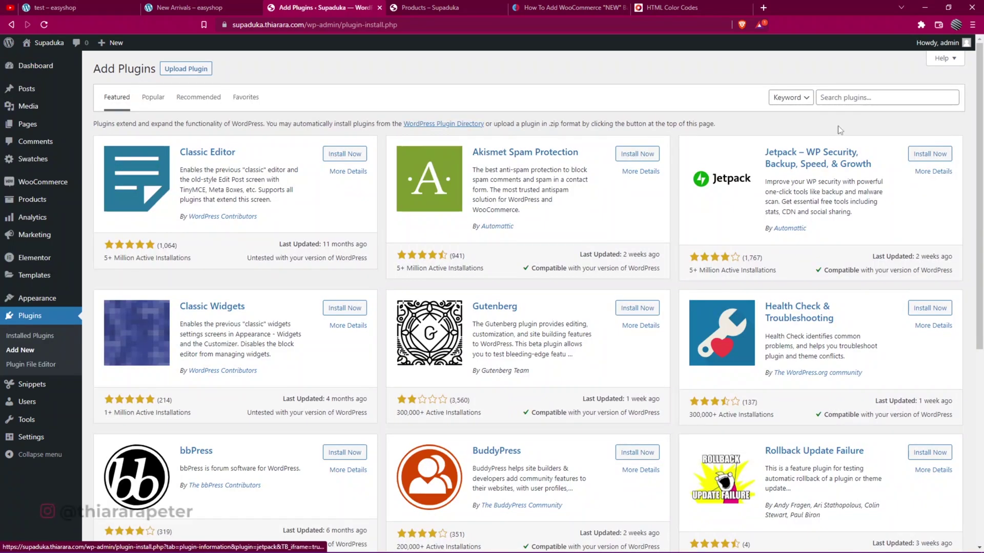
{"action": "left_click", "coordinate": [848, 97]}
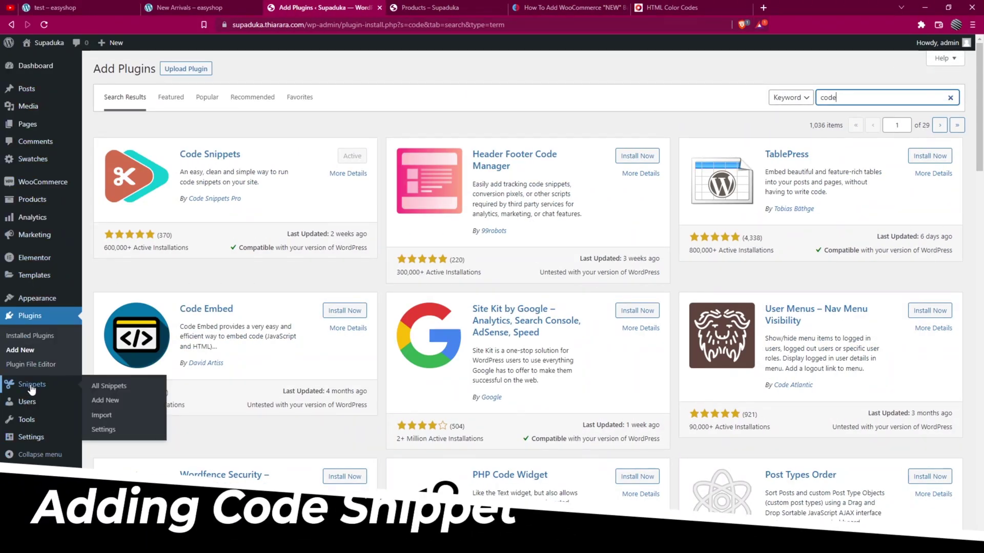
{"action": "mouse_move", "coordinate": [31, 384]}
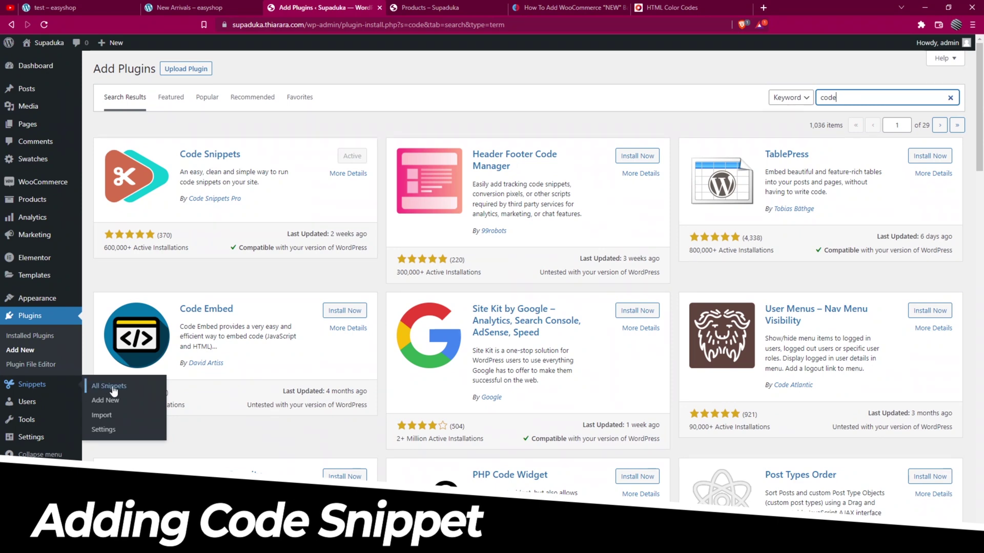
Create a new snippet titled 'new product badge', ready for code entry
{"action": "left_click", "coordinate": [102, 401]}
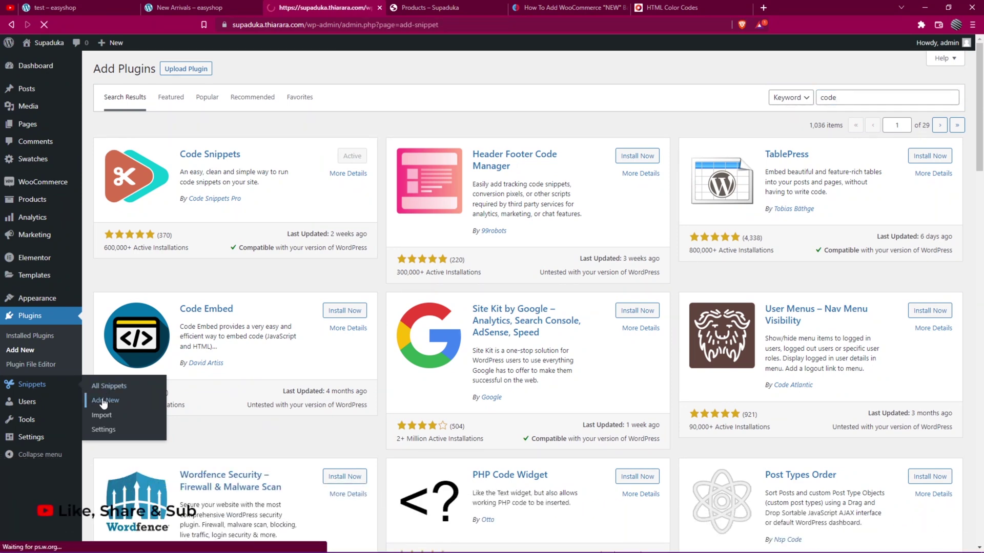
{"action": "left_click", "coordinate": [134, 92]}
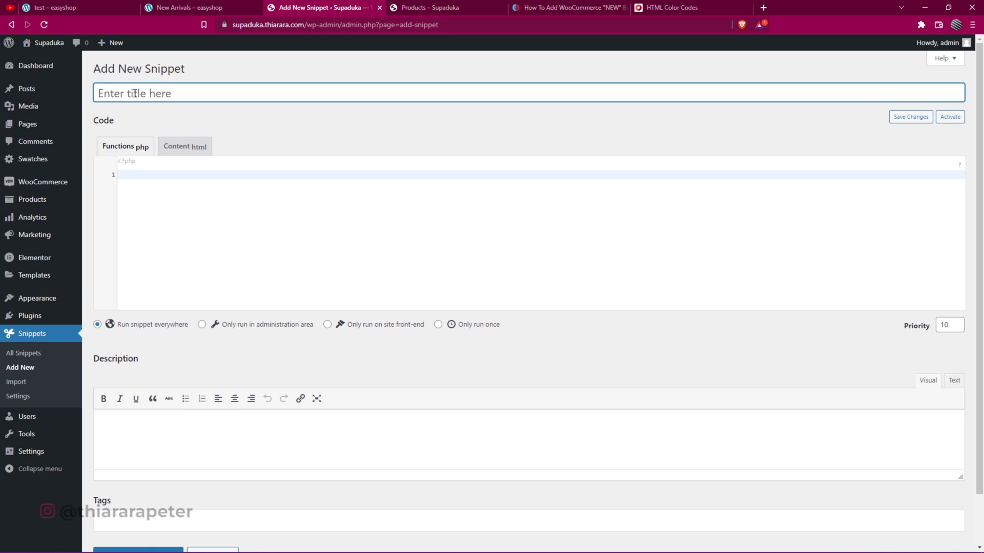
{"action": "type", "text": "new"}
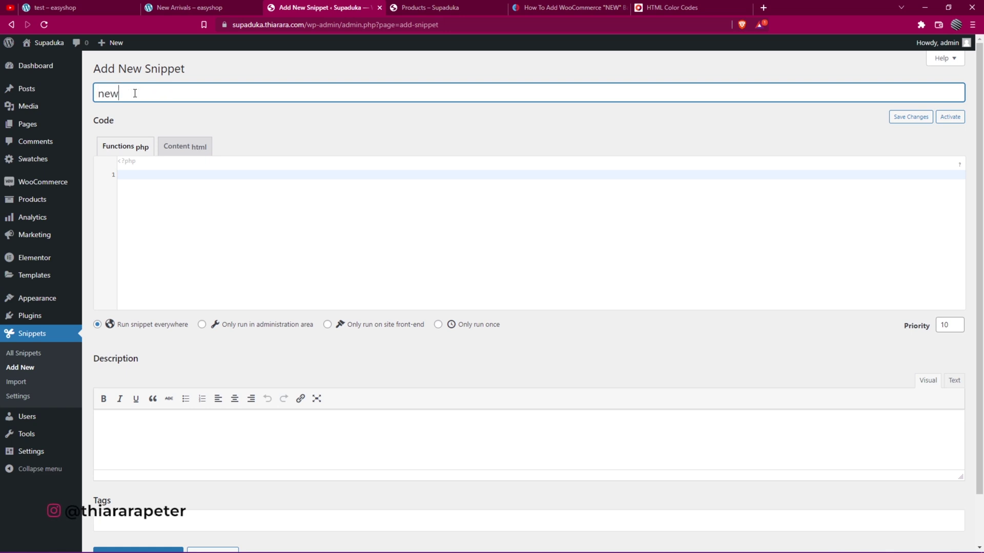
{"action": "type", "text": " product badge"}
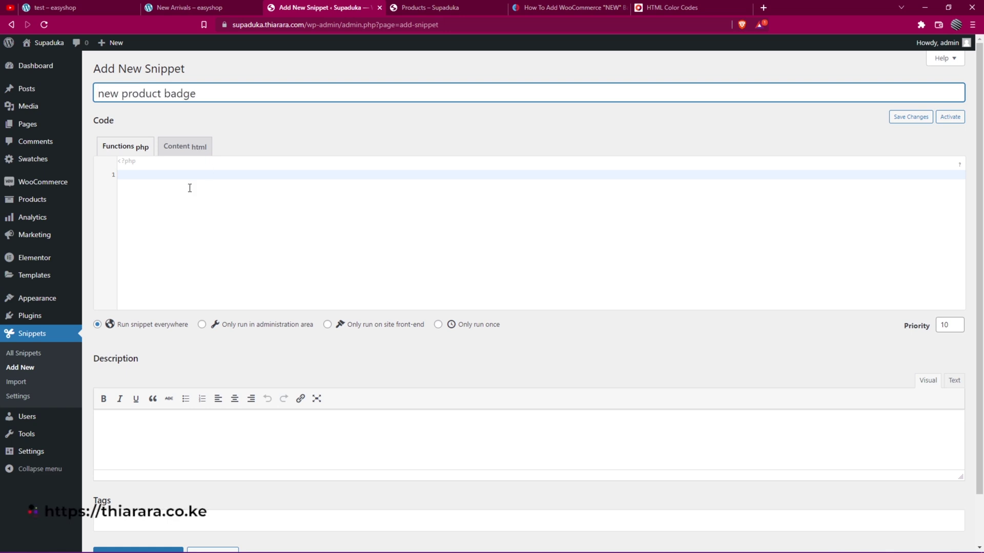
{"action": "left_click", "coordinate": [168, 212]}
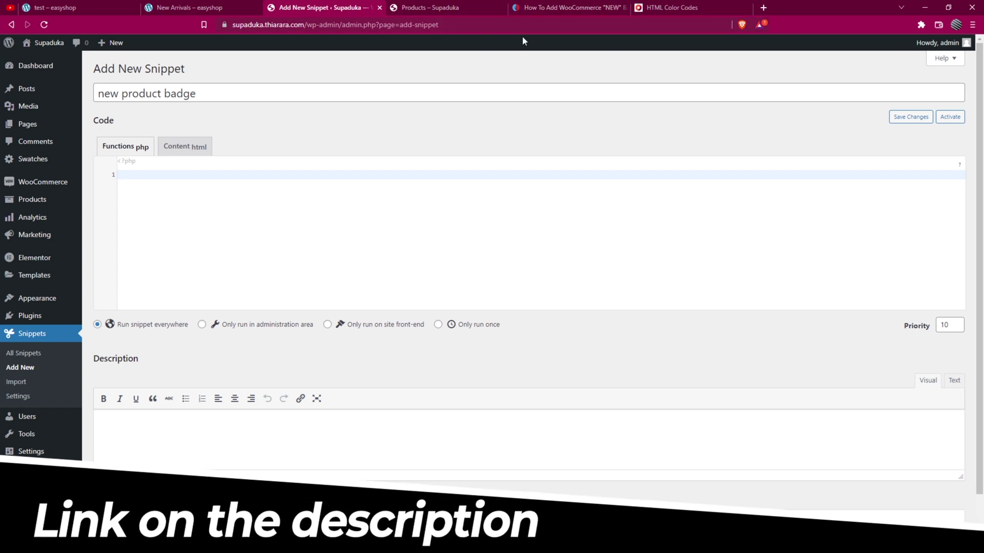
Copy the NEW-badge PHP code block from the thiarara.co.ke tutorial
{"action": "left_click", "coordinate": [567, 7]}
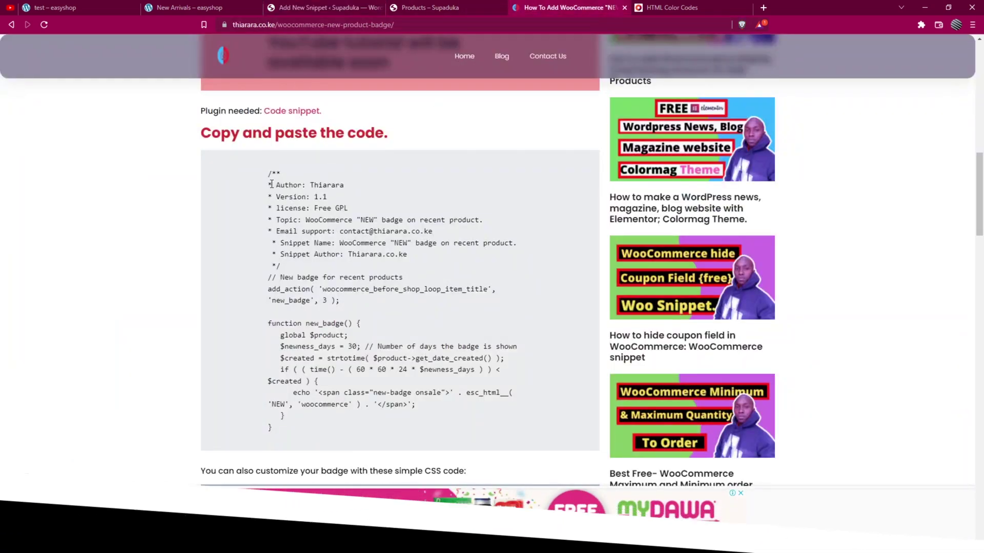
{"action": "mouse_move", "coordinate": [268, 171]}
{"action": "left_mouse_down"}
{"action": "mouse_move", "coordinate": [296, 421]}
{"action": "mouse_move", "coordinate": [269, 172]}
{"action": "left_mouse_up"}
{"action": "key", "text": "ctrl+c"}
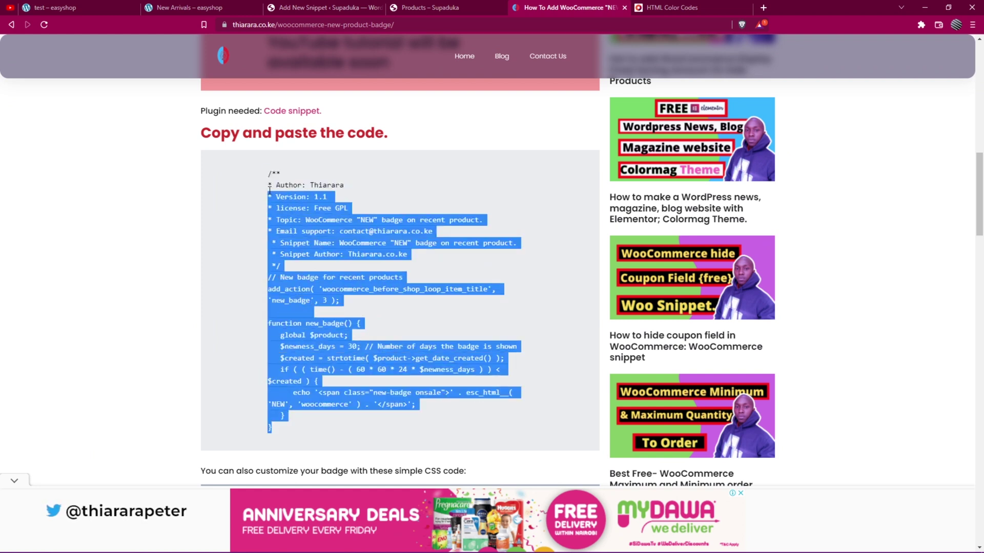
{"action": "right_click", "coordinate": [286, 207]}
{"action": "left_click", "coordinate": [298, 215]}
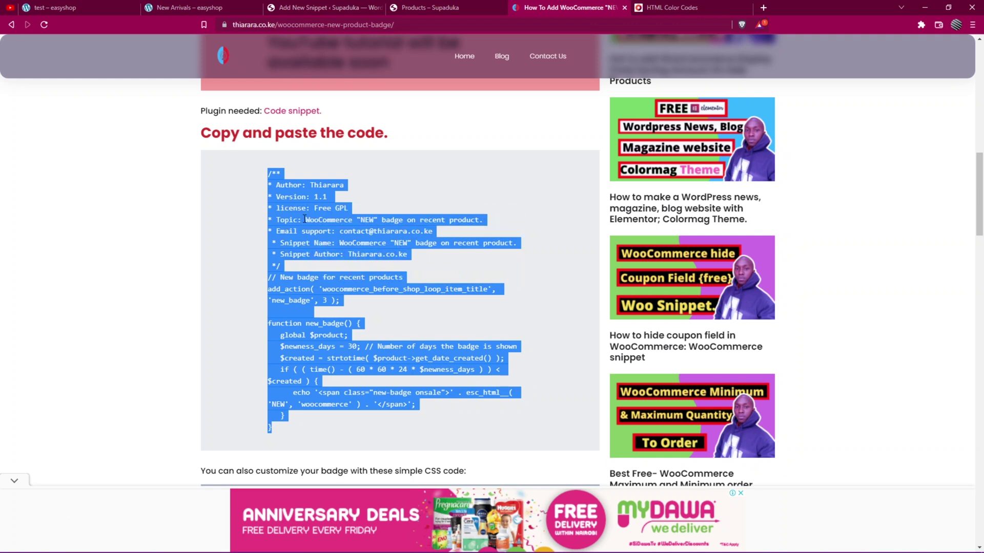
{"action": "left_click", "coordinate": [301, 9]}
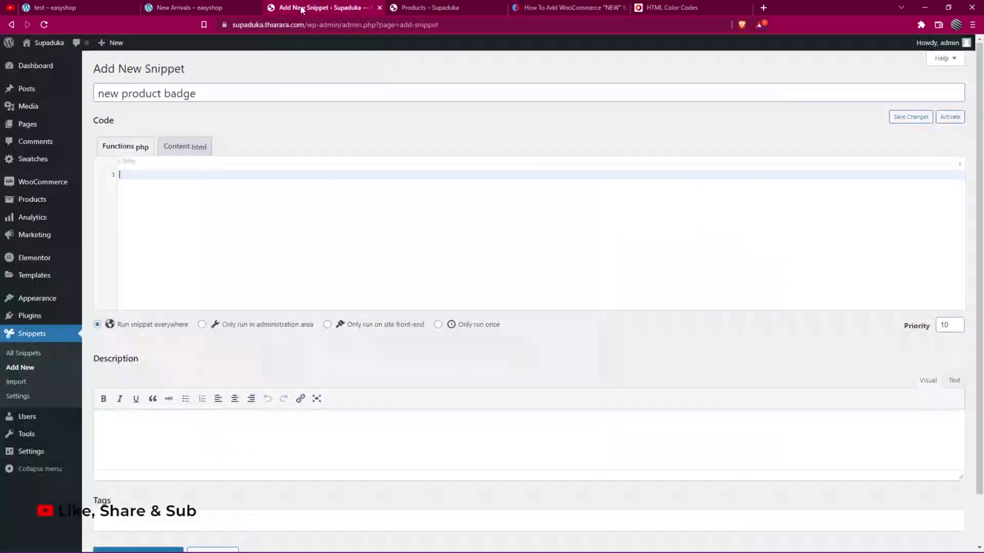
Paste the badge PHP code into the 'new product badge' snippet, then save and activate it
{"action": "right_click", "coordinate": [145, 181]}
{"action": "left_click", "coordinate": [186, 256]}
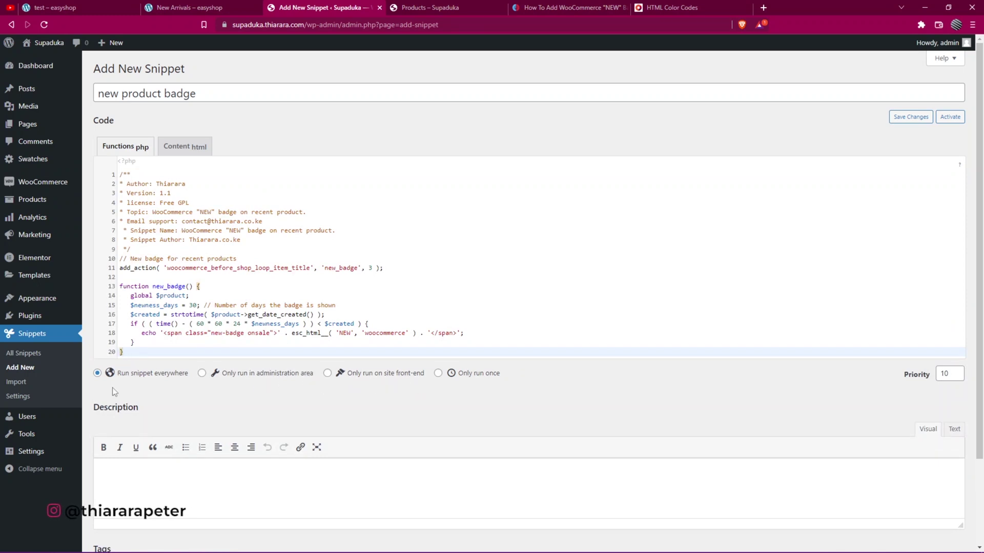
{"action": "scroll", "coordinate": [133, 377], "scroll_direction": "down", "scroll_amount": 1}
{"action": "scroll", "coordinate": [127, 323], "scroll_direction": "down", "scroll_amount": 2}
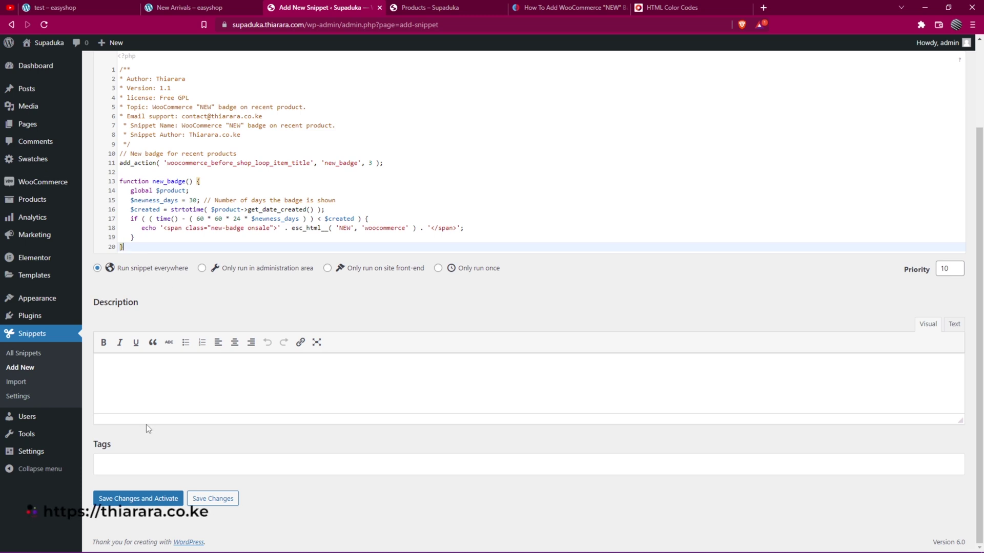
{"action": "left_click", "coordinate": [144, 501]}
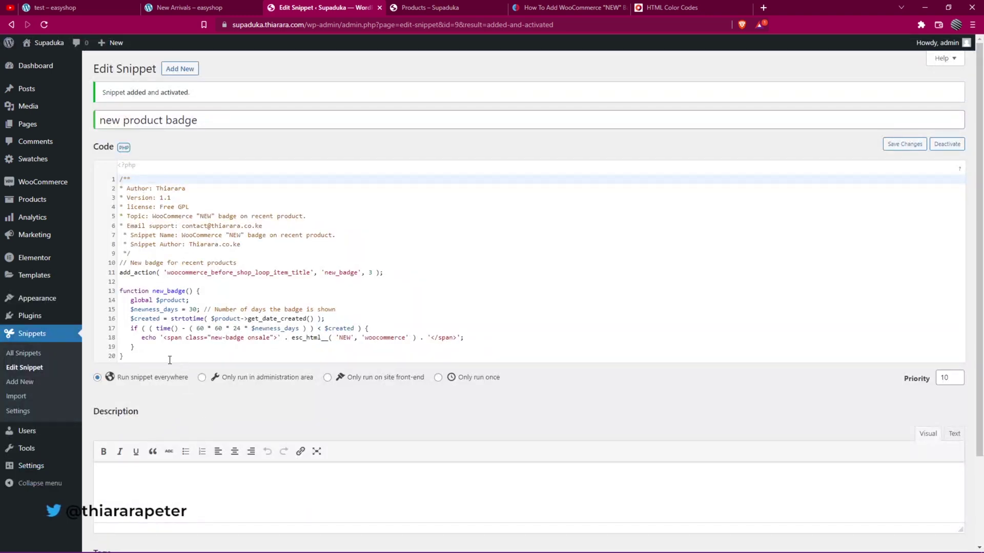
{"action": "left_click", "coordinate": [435, 8]}
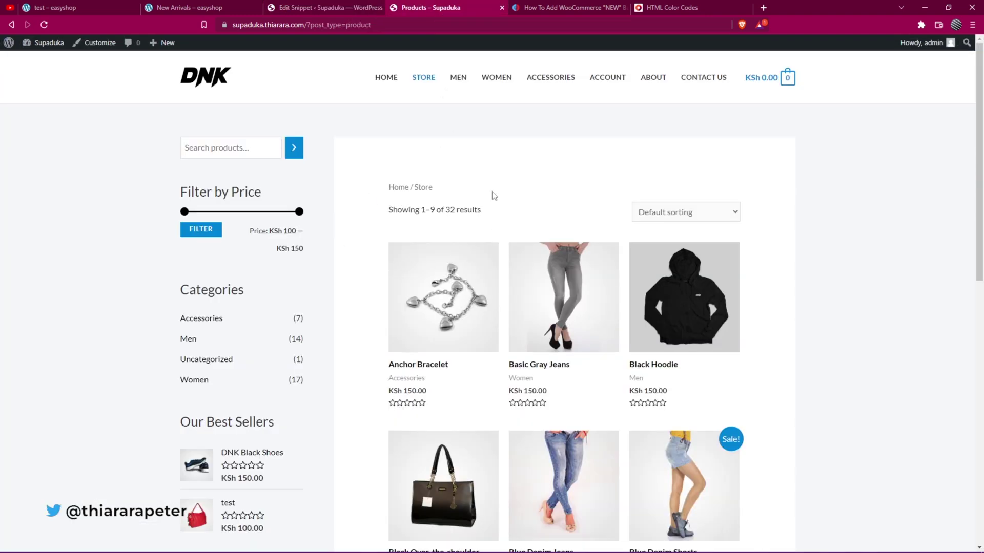
Sort the store's products by latest so the test bag shows its NEW badge
{"action": "left_click", "coordinate": [660, 215]}
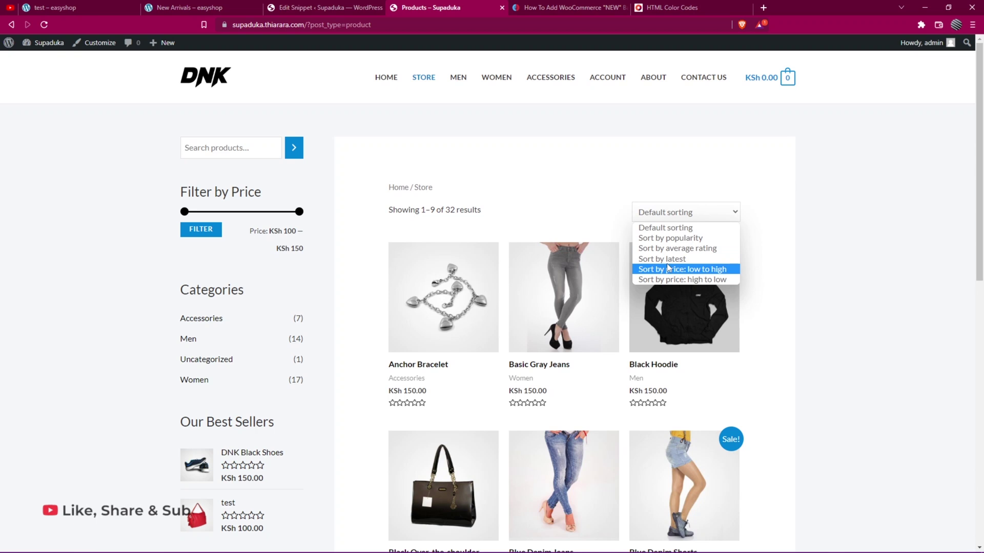
{"action": "left_click", "coordinate": [667, 259]}
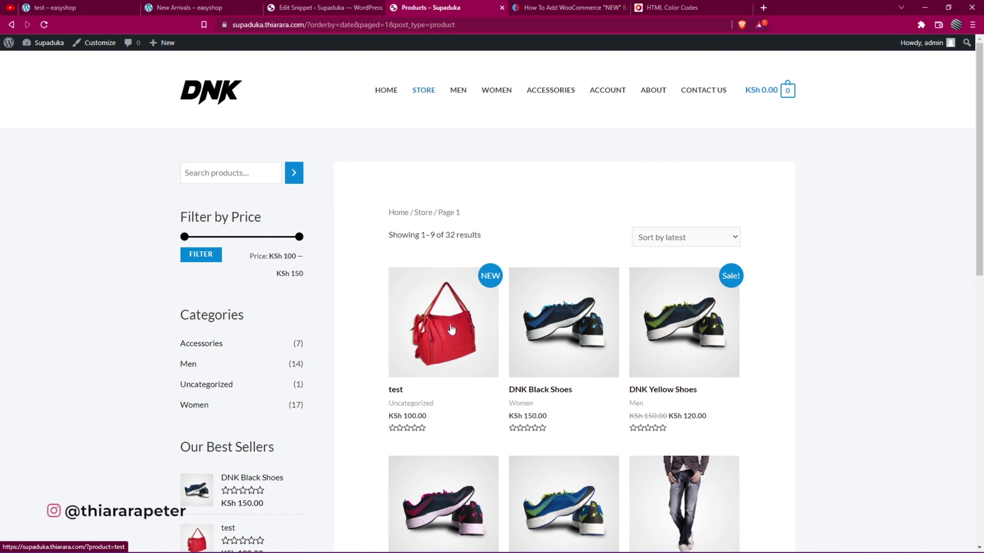
{"action": "scroll", "coordinate": [449, 327], "scroll_direction": "down", "scroll_amount": 1}
{"action": "scroll", "coordinate": [450, 327], "scroll_direction": "down", "scroll_amount": 2}
{"action": "scroll", "coordinate": [461, 308], "scroll_direction": "up", "scroll_amount": 3}
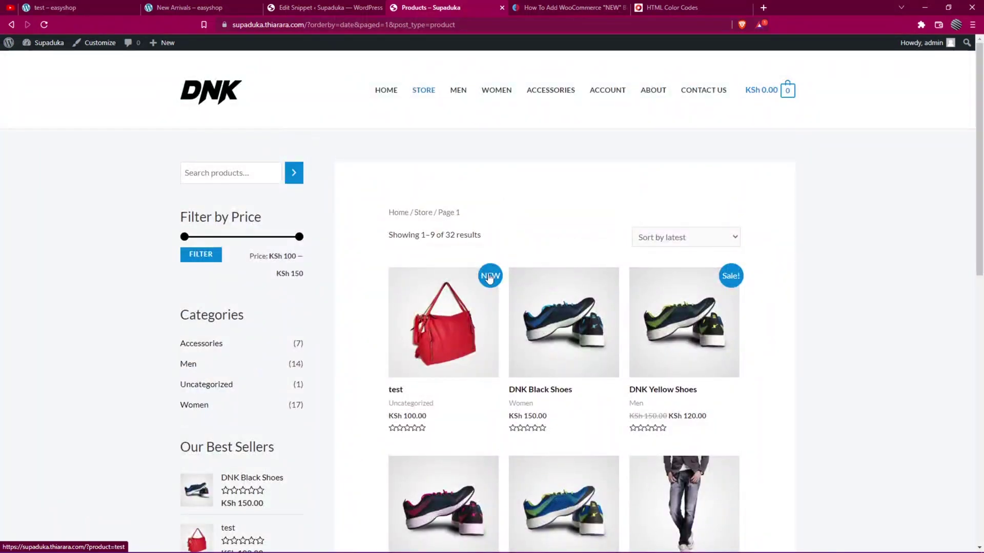
Copy the Circle Badge CSS from the thiarara.co.ke tutorial
{"action": "left_click", "coordinate": [566, 8]}
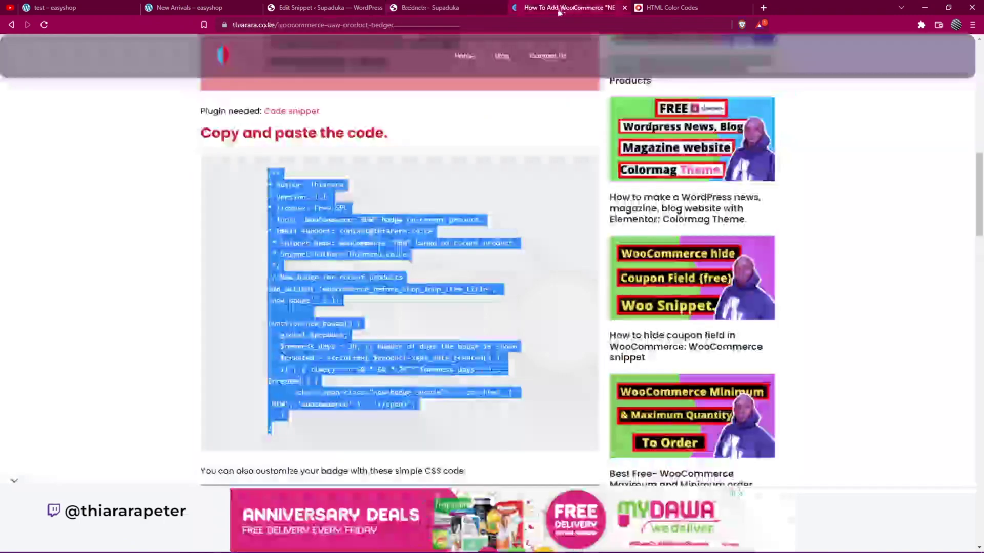
{"action": "scroll", "coordinate": [379, 218], "scroll_direction": "down", "scroll_amount": 3}
{"action": "scroll", "coordinate": [378, 218], "scroll_direction": "down", "scroll_amount": 3}
{"action": "scroll", "coordinate": [379, 217], "scroll_direction": "down", "scroll_amount": 1}
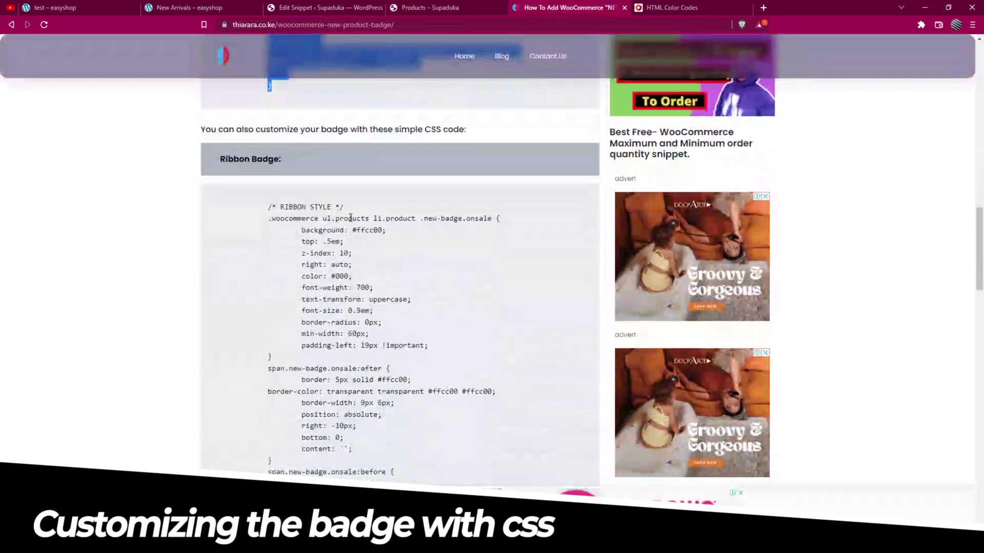
{"action": "scroll", "coordinate": [319, 215], "scroll_direction": "down", "scroll_amount": 3}
{"action": "scroll", "coordinate": [318, 221], "scroll_direction": "down", "scroll_amount": 3}
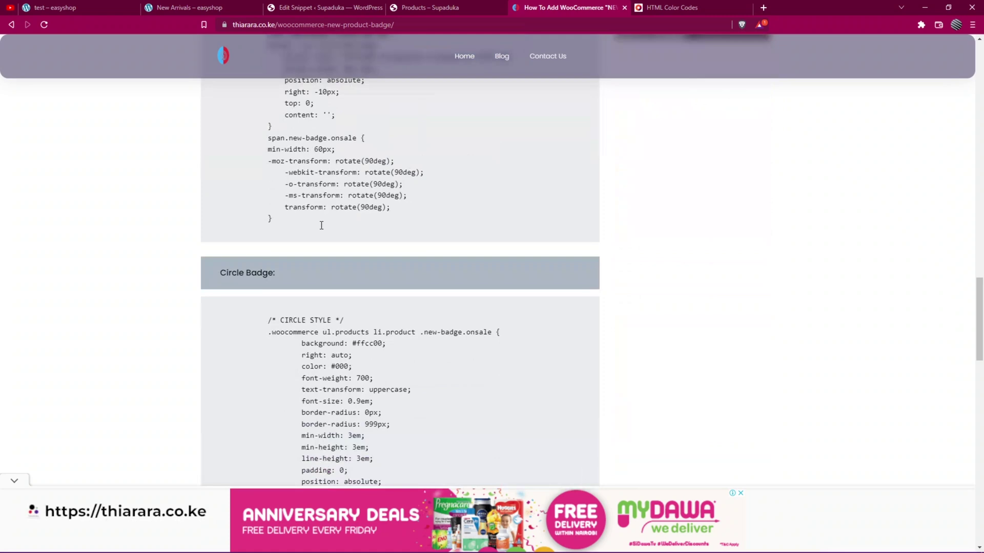
{"action": "scroll", "coordinate": [318, 220], "scroll_direction": "down", "scroll_amount": 3}
{"action": "scroll", "coordinate": [293, 201], "scroll_direction": "up", "scroll_amount": 1}
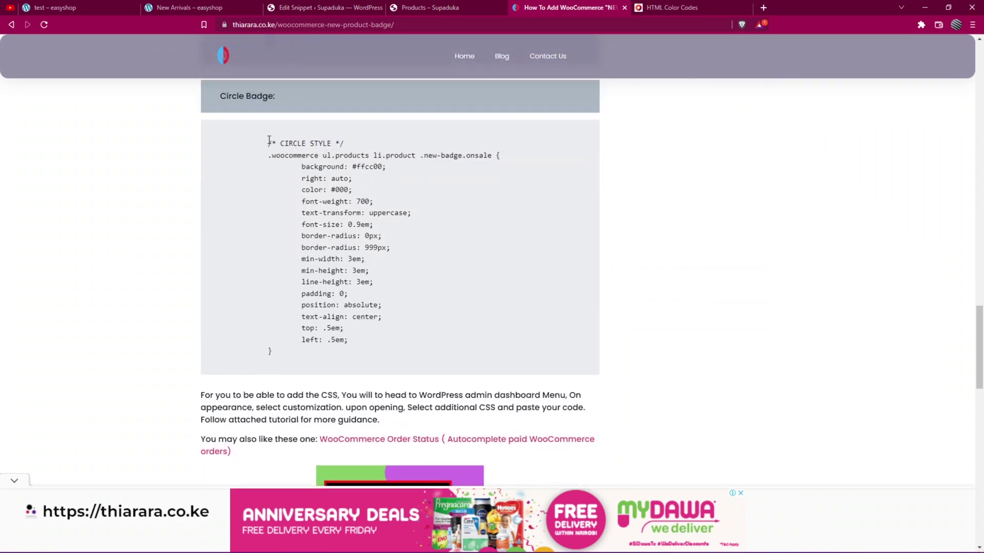
{"action": "left_click_drag", "start_coordinate": [270, 141], "coordinate": [355, 352]}
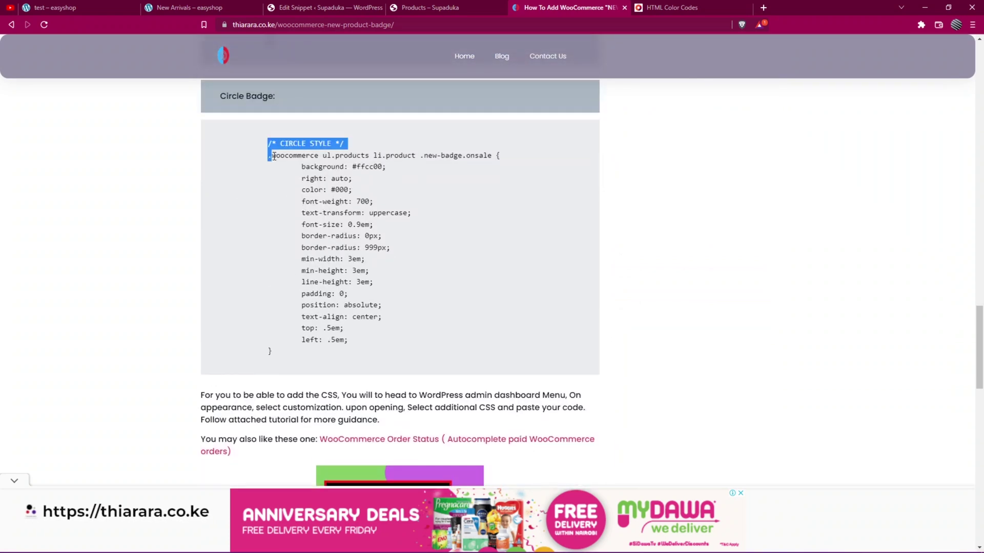
{"action": "right_click", "coordinate": [356, 349]}
{"action": "left_click", "coordinate": [373, 303]}
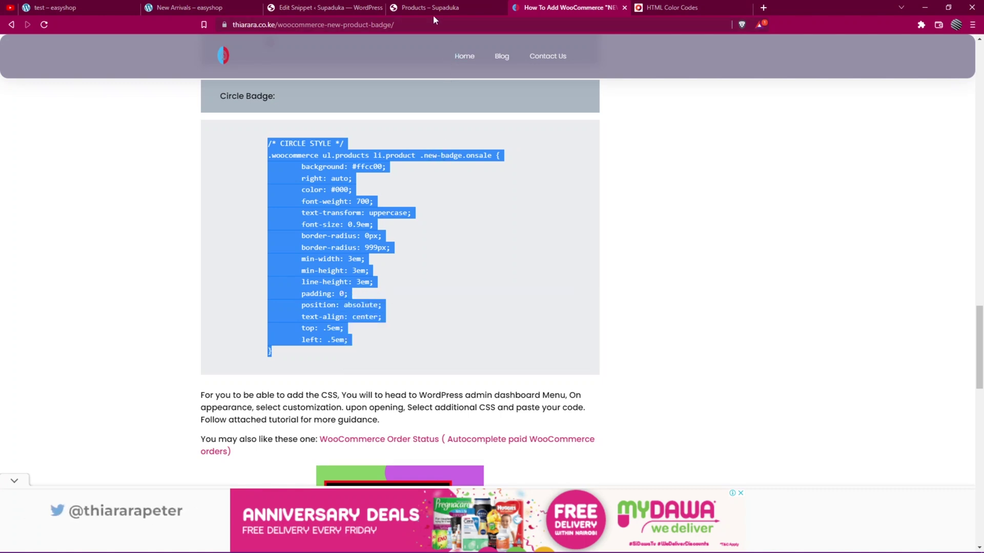
{"action": "left_click", "coordinate": [328, 5]}
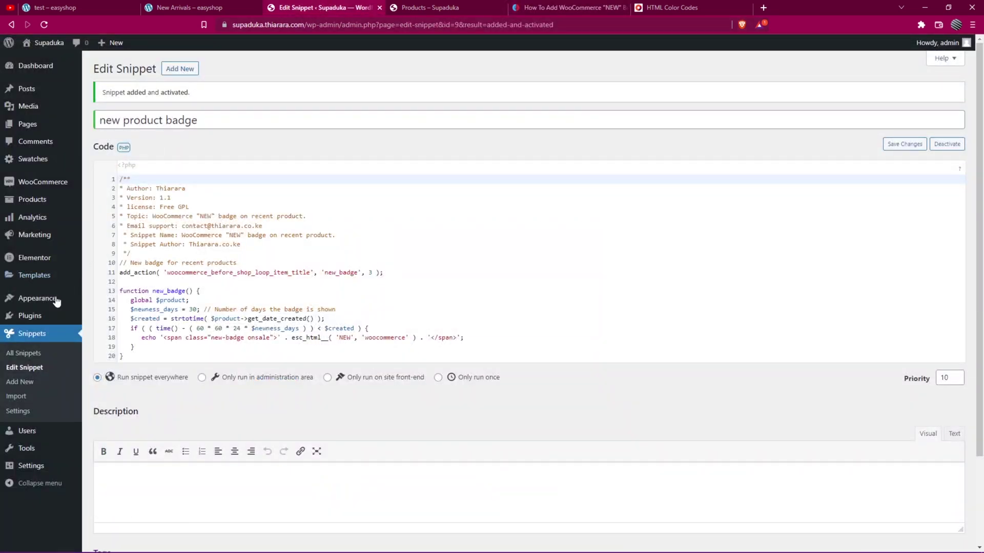
Open Appearance > Customize and go to the Additional CSS section
{"action": "mouse_move", "coordinate": [37, 299]}
{"action": "left_click", "coordinate": [107, 321]}
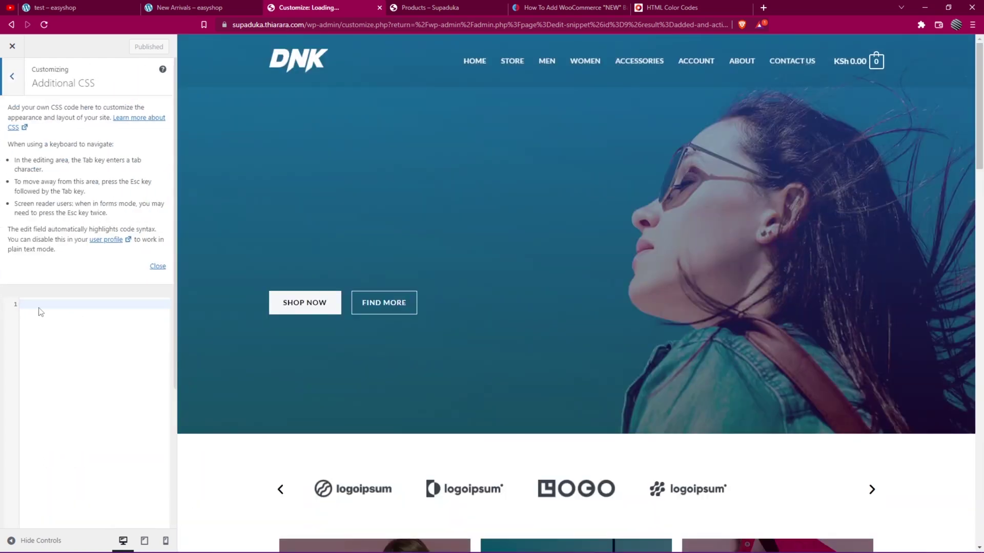
Show the store page in the Customizer preview, sorted by latest products
{"action": "right_click", "coordinate": [39, 308]}
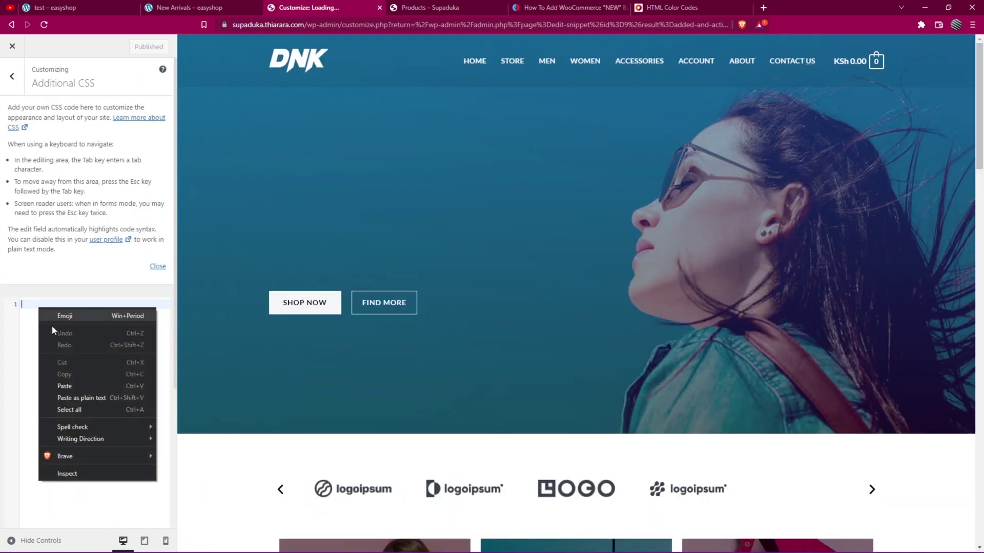
{"action": "left_click", "coordinate": [522, 62]}
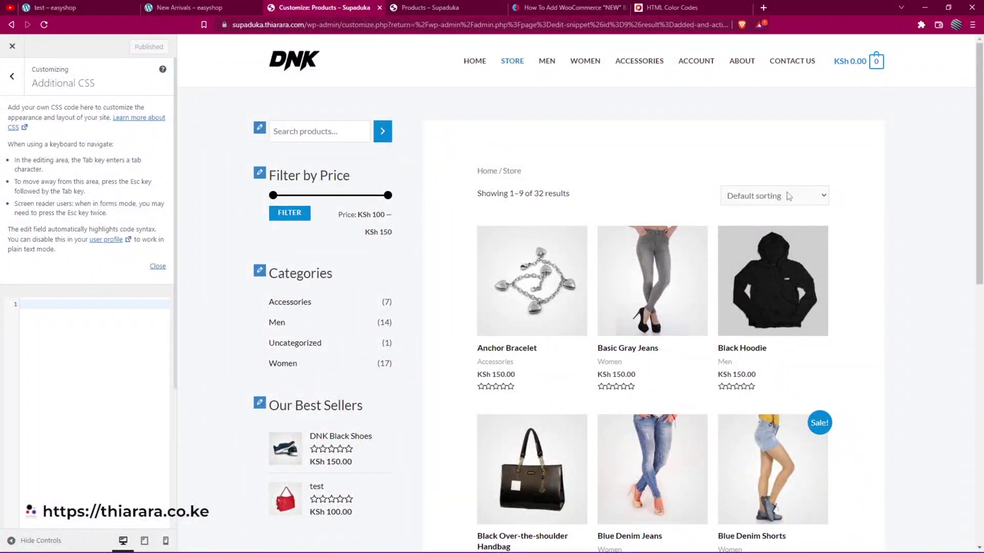
{"action": "left_click", "coordinate": [788, 197]}
{"action": "left_click", "coordinate": [747, 244]}
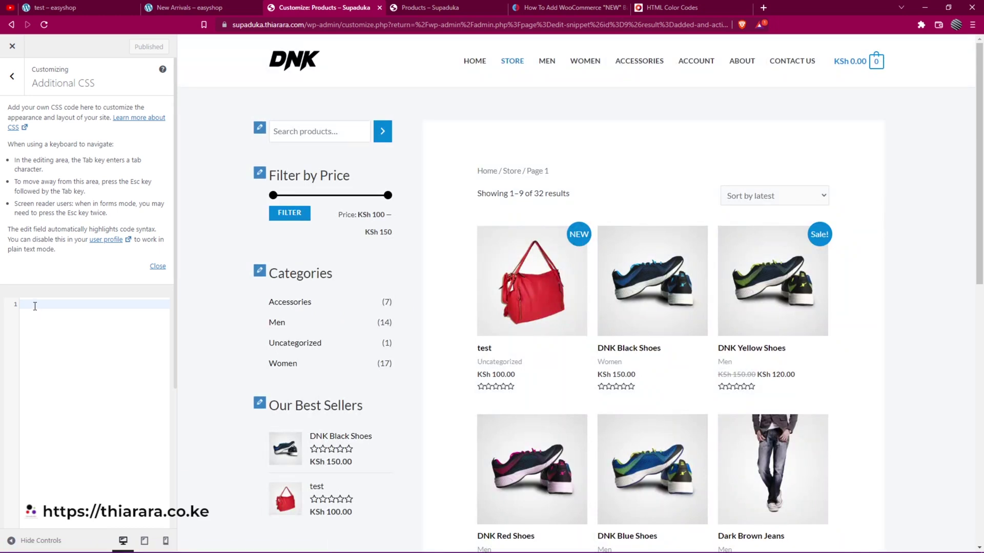
Paste the circle badge CSS into Additional CSS and select its background colour value
{"action": "right_click", "coordinate": [34, 305]}
{"action": "left_click", "coordinate": [68, 386]}
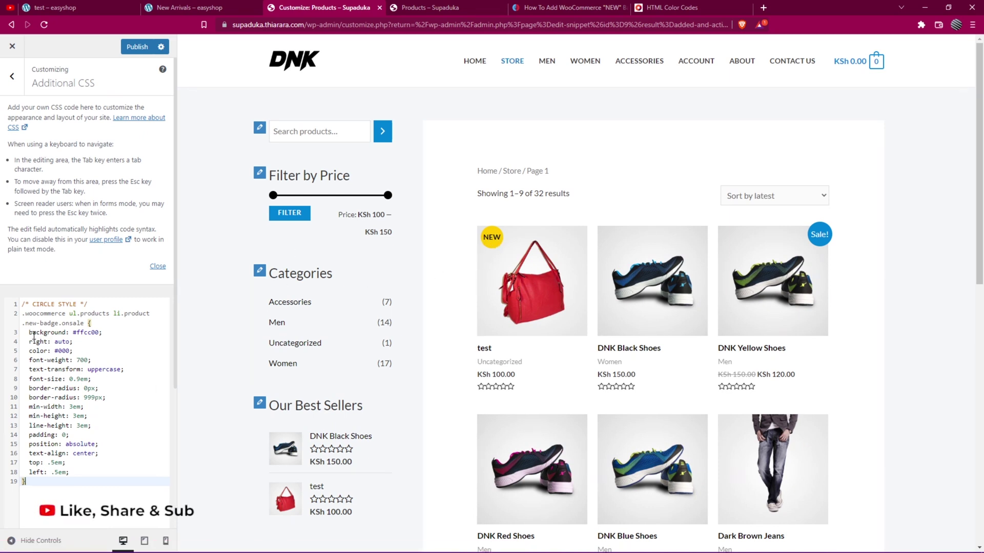
{"action": "left_click_drag", "start_coordinate": [28, 332], "coordinate": [97, 335]}
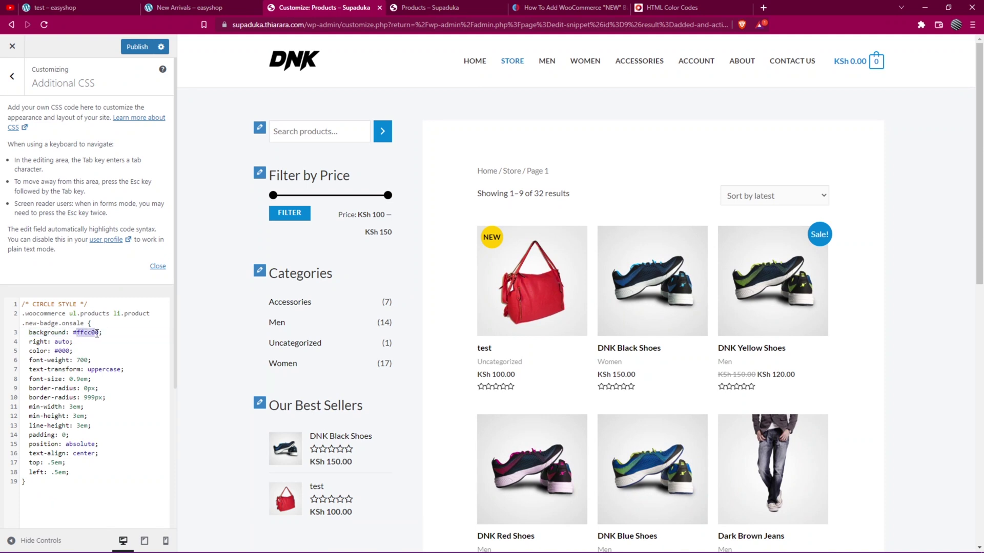
Adjust the HTML Color Codes picker to yellow E5EC16 and copy that hex code
{"action": "left_click", "coordinate": [665, 8]}
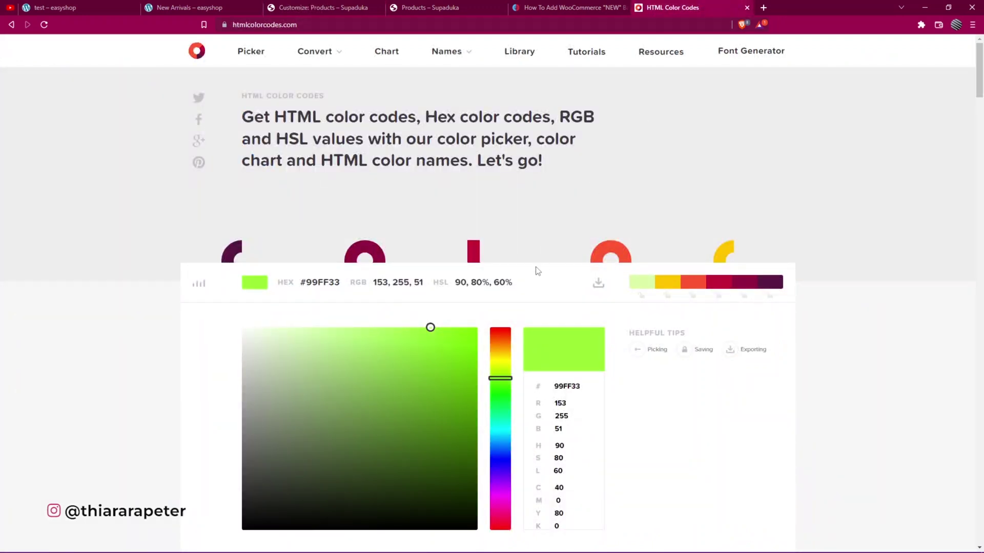
{"action": "scroll", "coordinate": [536, 270], "scroll_direction": "down", "scroll_amount": 2}
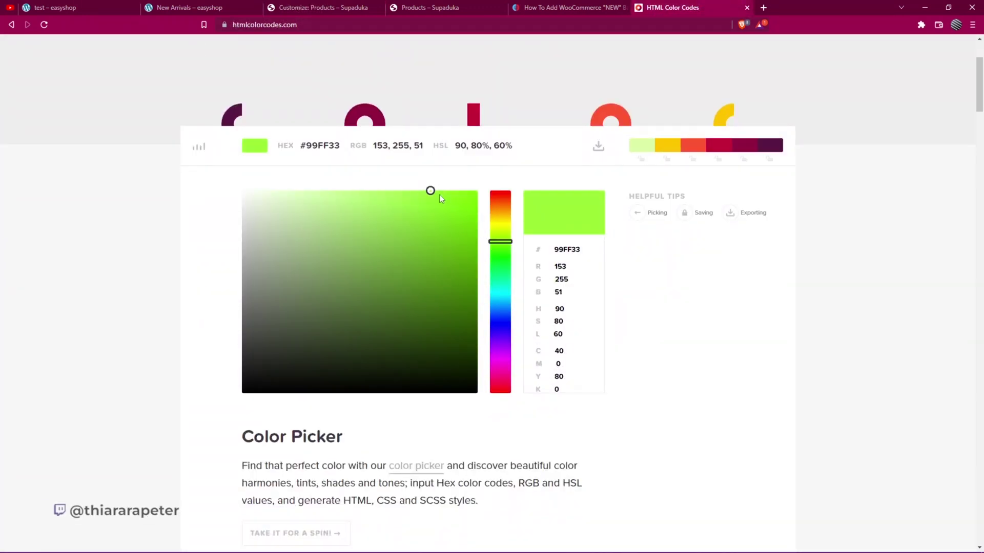
{"action": "mouse_move", "coordinate": [430, 201]}
{"action": "left_mouse_down"}
{"action": "mouse_move", "coordinate": [398, 259]}
{"action": "mouse_move", "coordinate": [455, 206]}
{"action": "left_mouse_up"}
{"action": "left_click", "coordinate": [501, 237]}
{"action": "left_click_drag", "start_coordinate": [500, 238], "coordinate": [500, 225]}
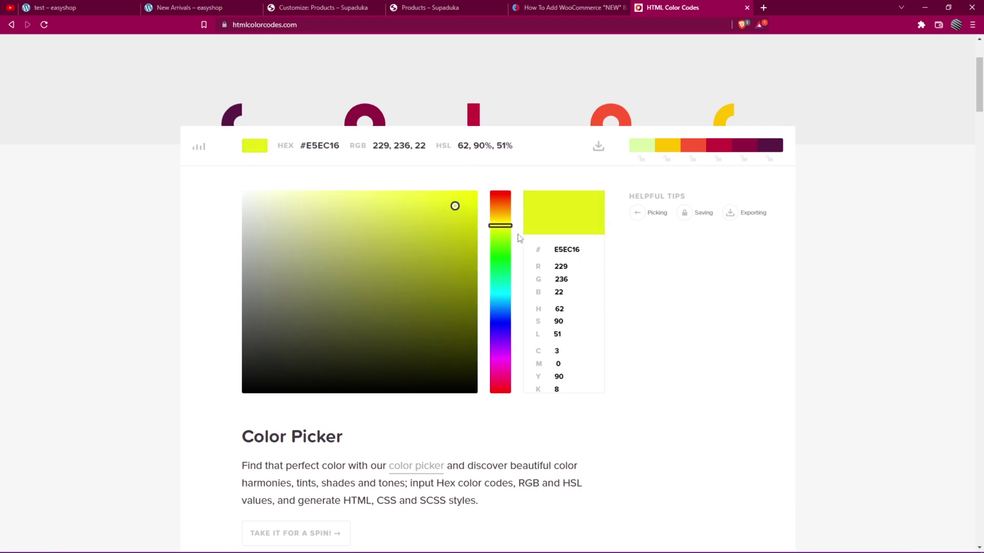
{"action": "left_click_drag", "start_coordinate": [581, 252], "coordinate": [554, 250]}
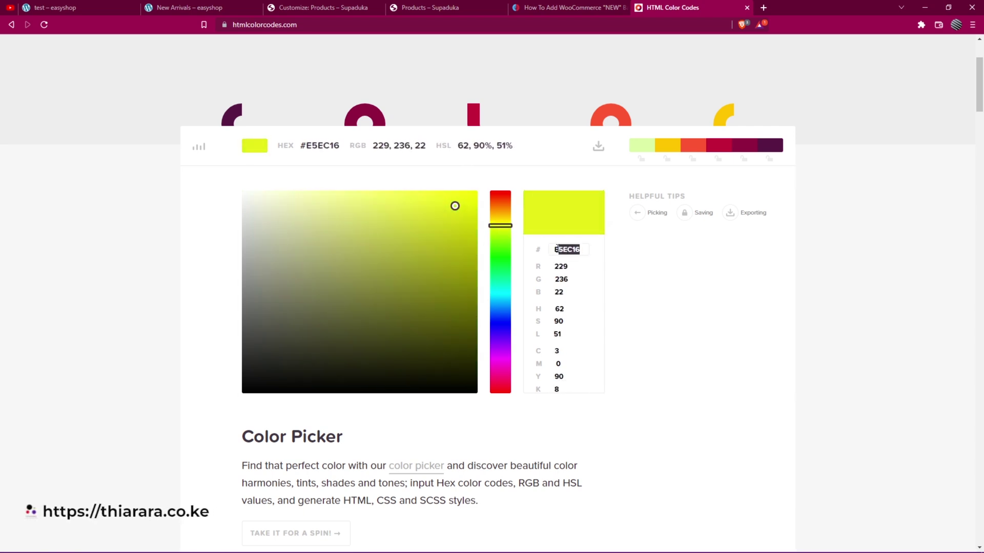
{"action": "right_click", "coordinate": [552, 250]}
{"action": "left_click", "coordinate": [574, 286]}
Replace the old #ffcc00 value in Additional CSS with the copied yellow hex code
{"action": "left_click", "coordinate": [344, 6]}
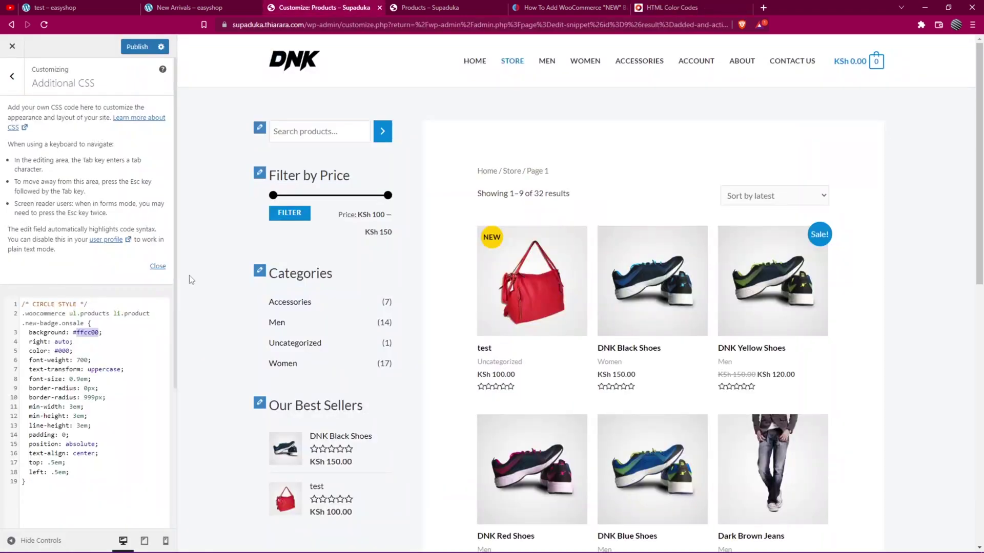
{"action": "right_click", "coordinate": [81, 332]}
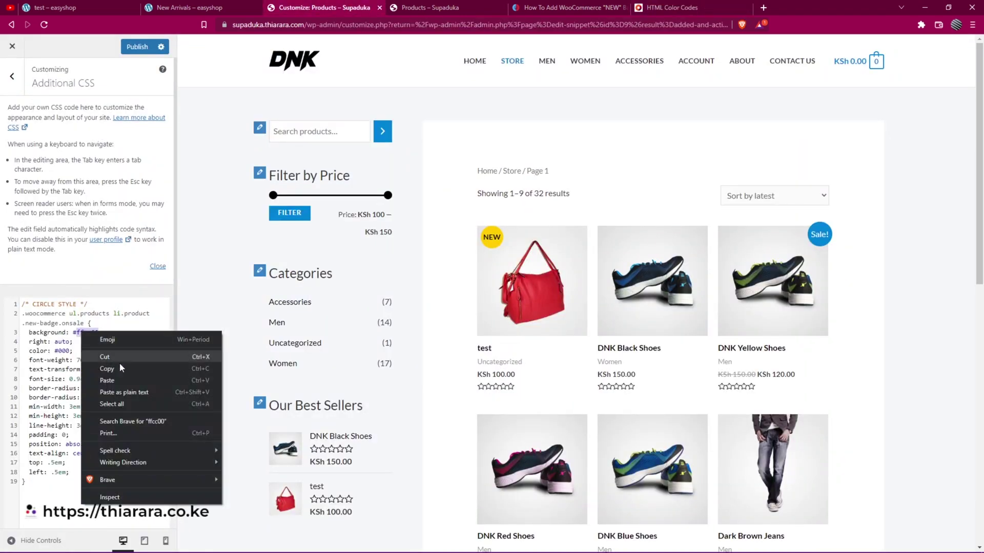
{"action": "left_click", "coordinate": [122, 380]}
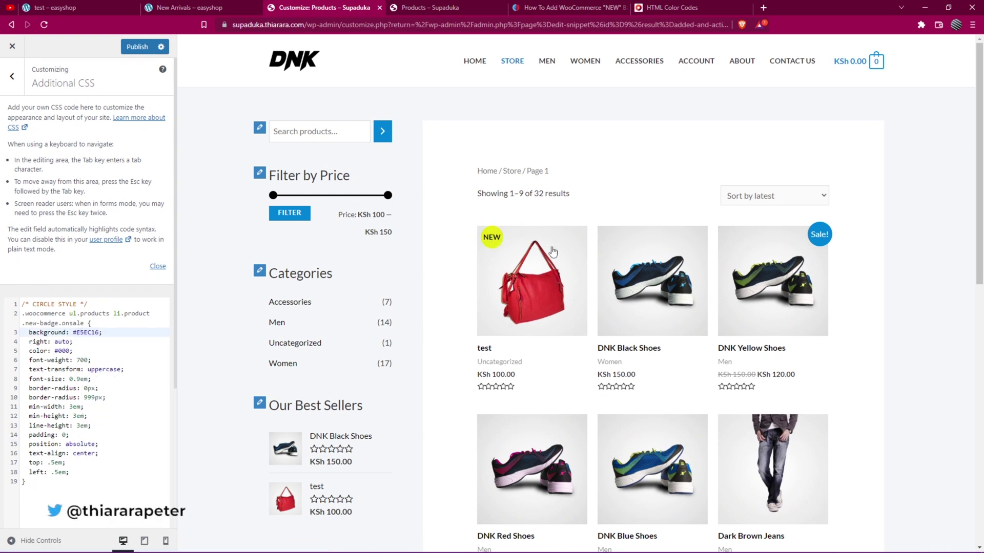
Pick red on HTML Color Codes and paste #EC1616 as the badge background
{"action": "left_click", "coordinate": [668, 7]}
{"action": "left_click_drag", "start_coordinate": [507, 232], "coordinate": [501, 193]}
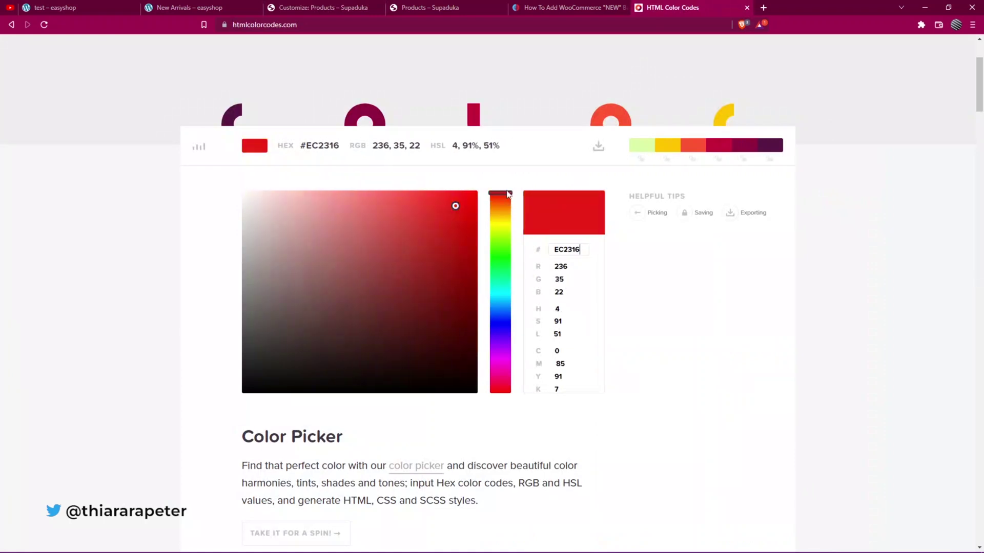
{"action": "double_click", "coordinate": [578, 250]}
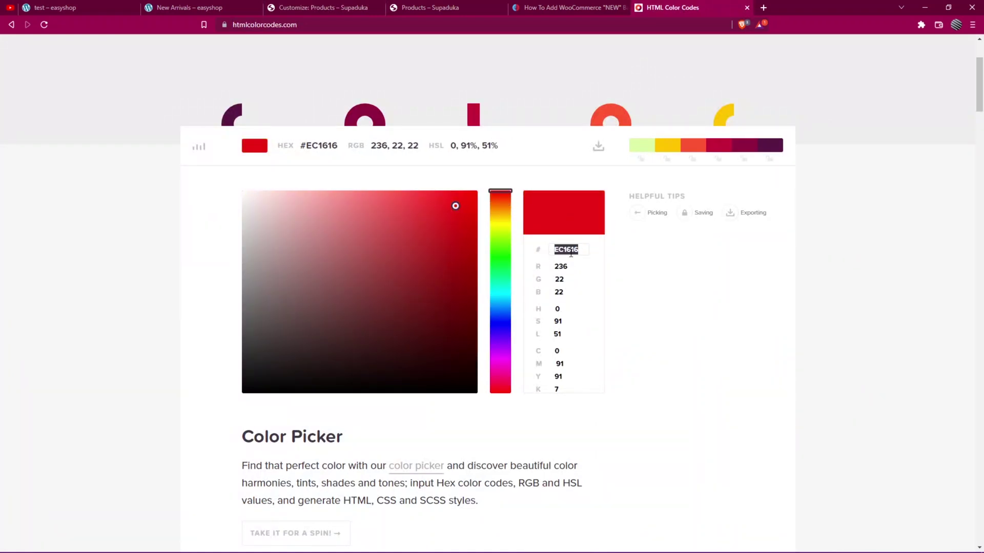
{"action": "right_click", "coordinate": [569, 252]}
{"action": "left_click", "coordinate": [596, 291]}
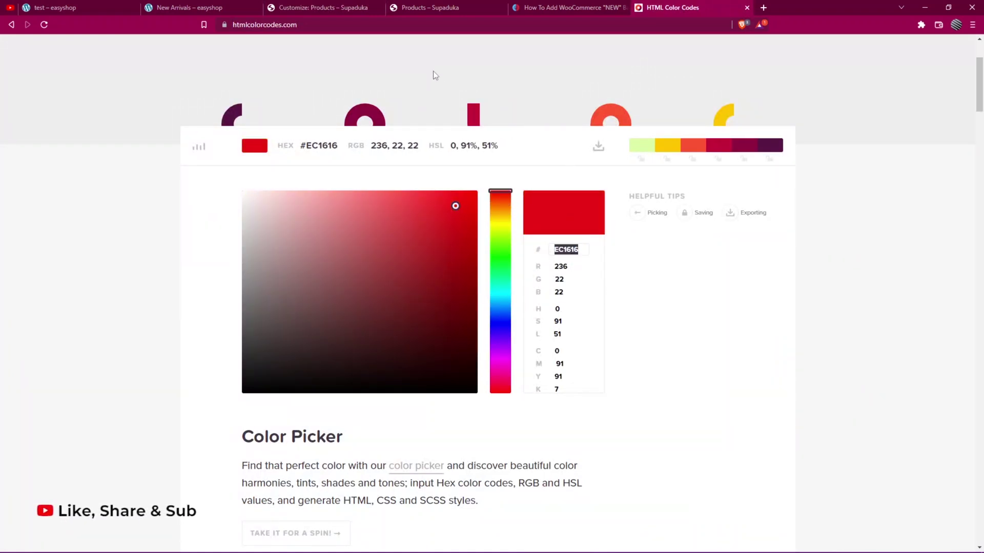
{"action": "left_click", "coordinate": [328, 7]}
{"action": "key", "text": "ctrl+v"}
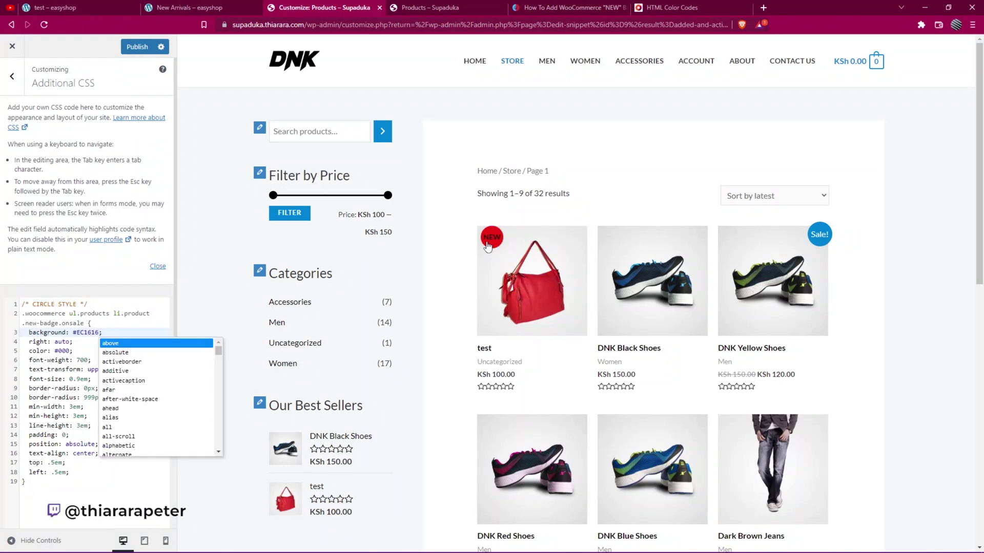
{"action": "type", "text": ";"}
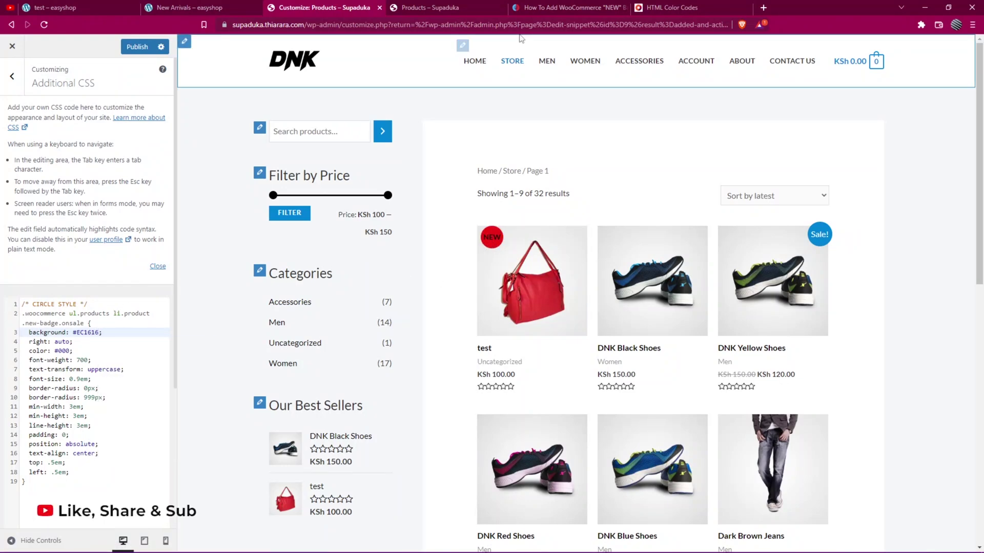
Copy the ribbon-style badge CSS from the tutorial blog
{"action": "left_click", "coordinate": [568, 7]}
{"action": "scroll", "coordinate": [363, 357], "scroll_direction": "up", "scroll_amount": 3}
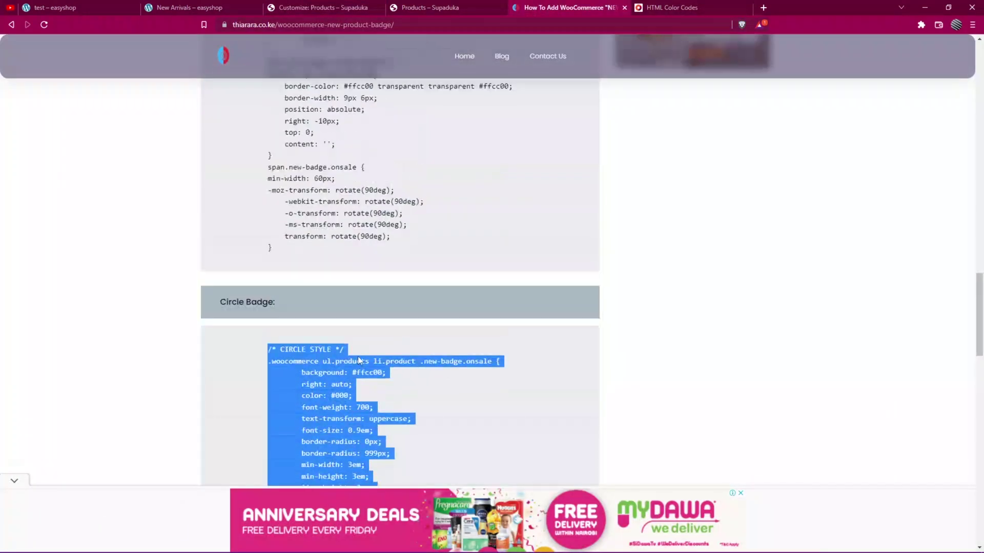
{"action": "scroll", "coordinate": [323, 323], "scroll_direction": "up", "scroll_amount": 3}
{"action": "scroll", "coordinate": [293, 292], "scroll_direction": "up", "scroll_amount": 3}
{"action": "scroll", "coordinate": [266, 260], "scroll_direction": "up", "scroll_amount": 1}
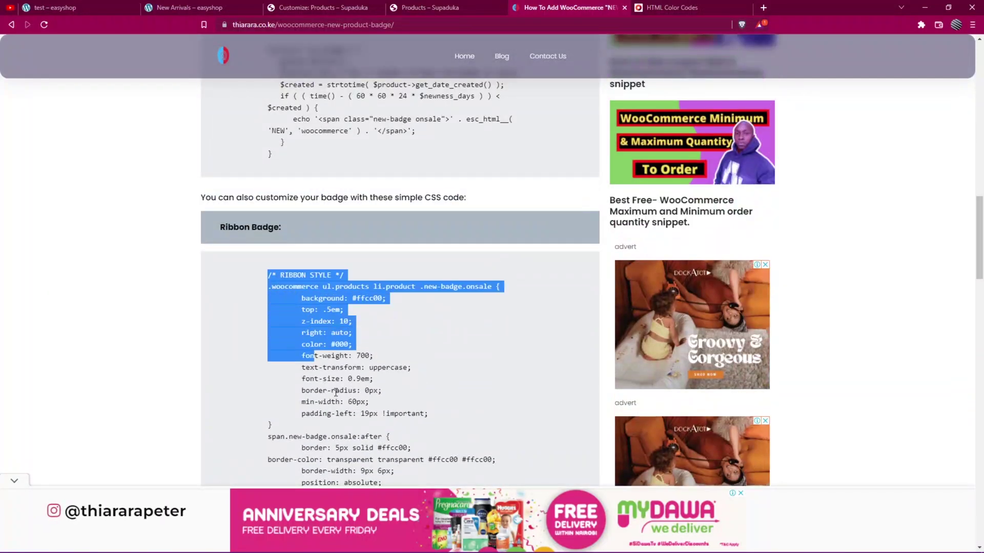
{"action": "left_click_drag", "start_coordinate": [266, 260], "coordinate": [427, 415]}
{"action": "key", "text": "ctrl+c"}
{"action": "left_click", "coordinate": [324, 7]}
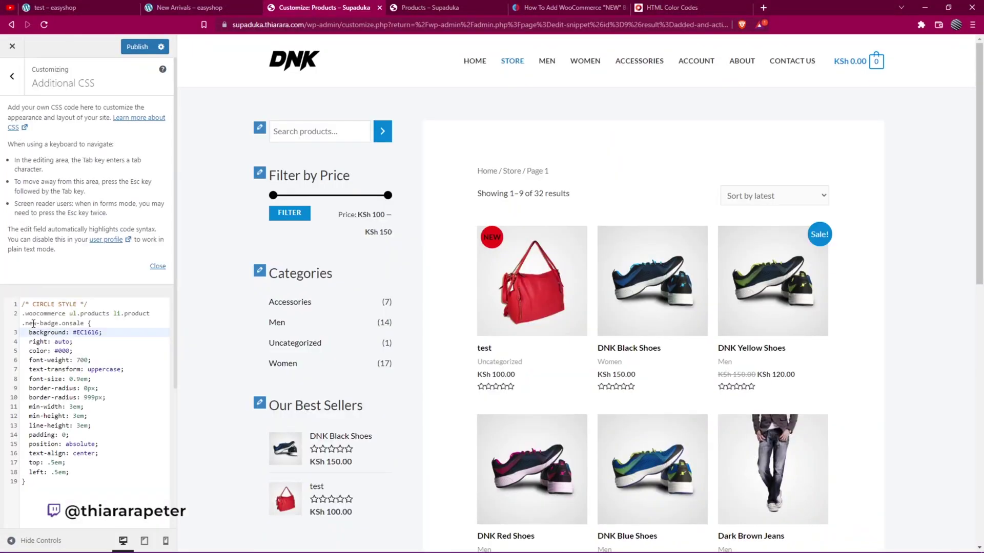
Swap all Additional CSS for the ribbon badge CSS and publish the change
{"action": "key", "text": "ctrl+a"}
{"action": "key", "text": "BackSpace"}
{"action": "key", "text": "ctrl+v"}
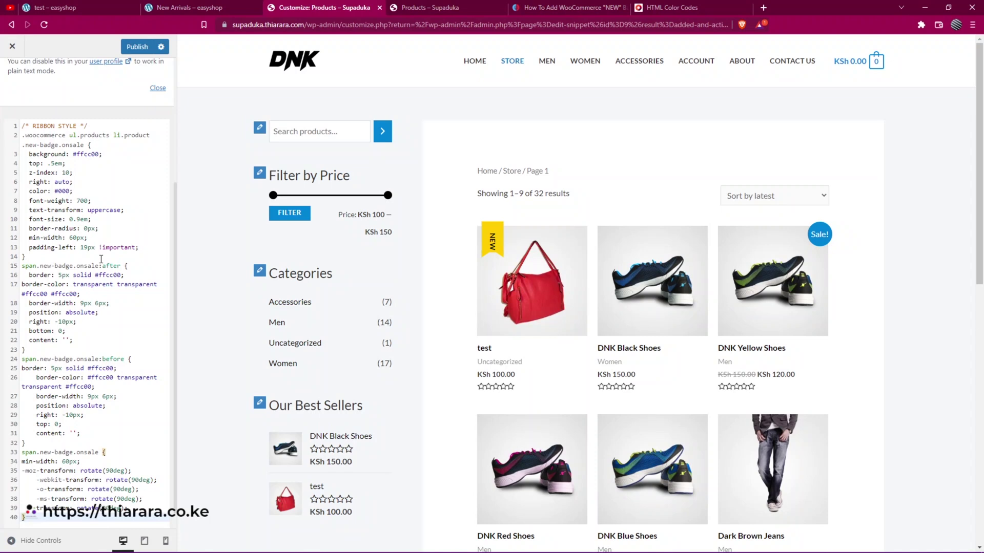
{"action": "left_click", "coordinate": [140, 48]}
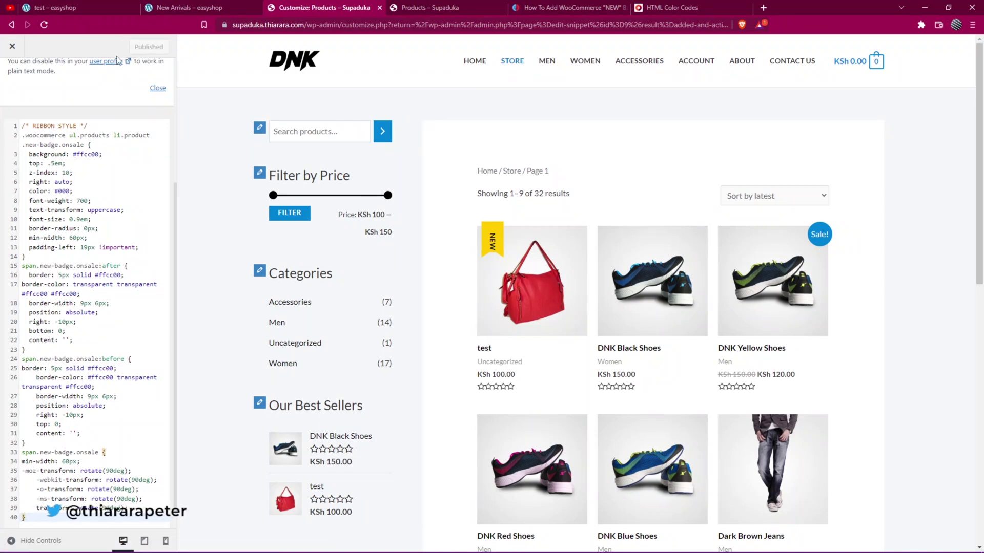
Close the Customizer, change the snippet's $newness_days from 30 to 7, and save
{"action": "left_click", "coordinate": [13, 46]}
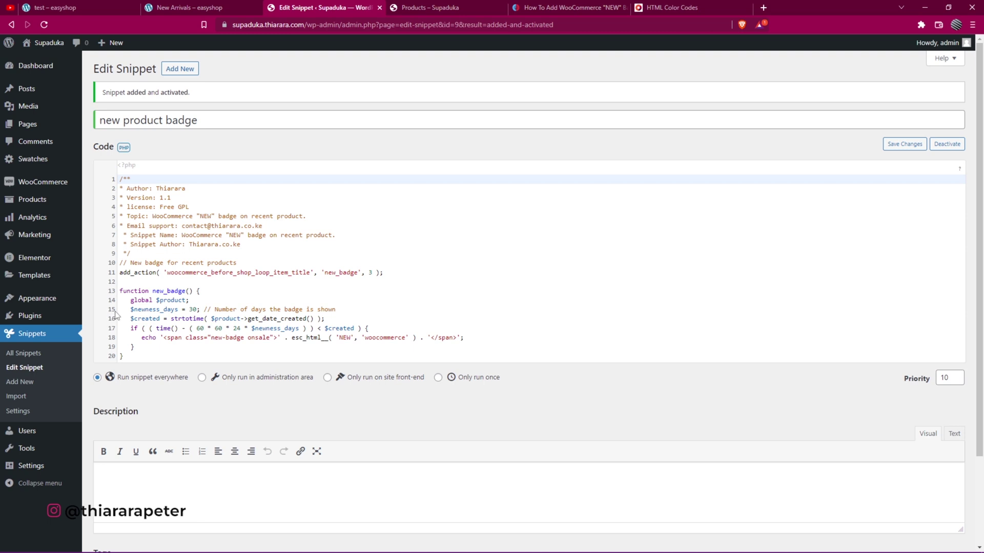
{"action": "double_click", "coordinate": [193, 309]}
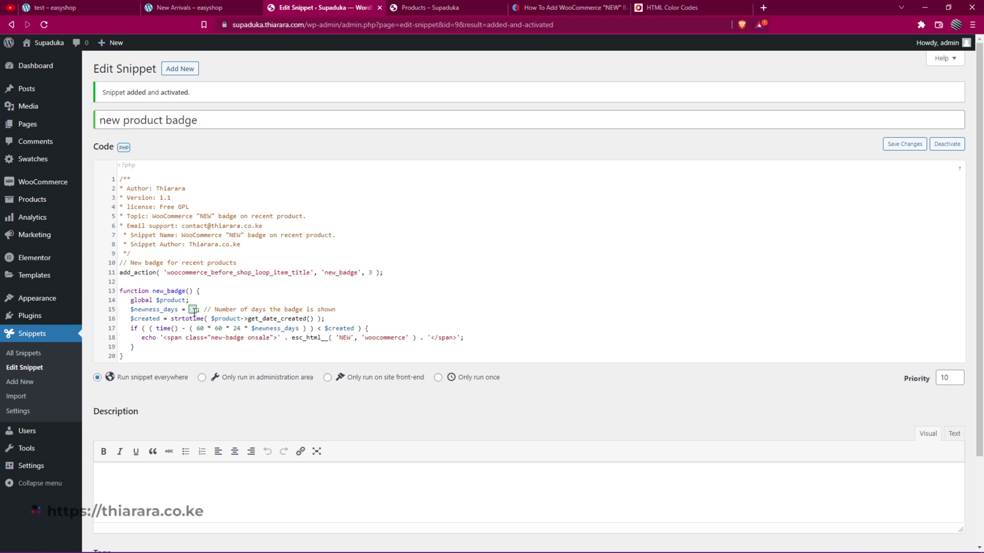
{"action": "type", "text": "7"}
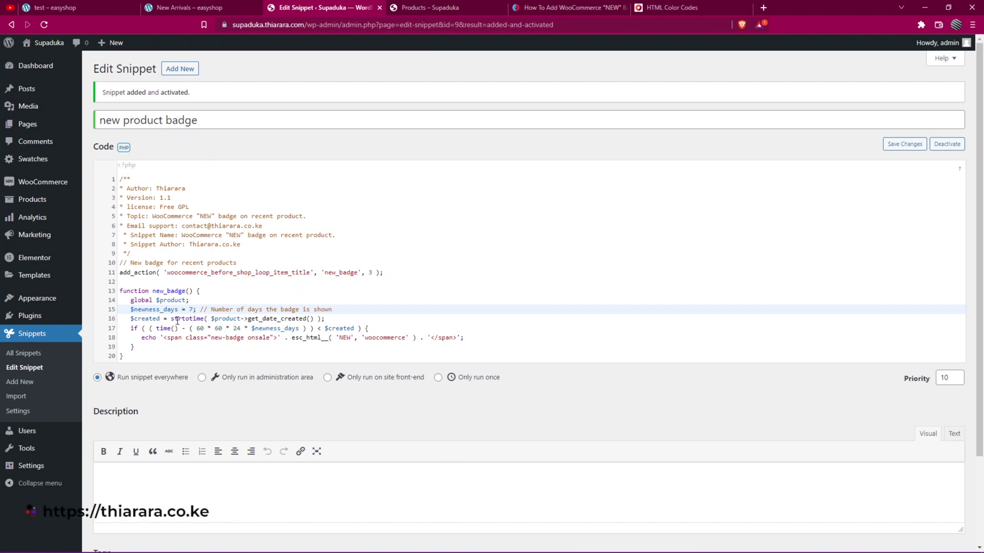
{"action": "left_click", "coordinate": [899, 144]}
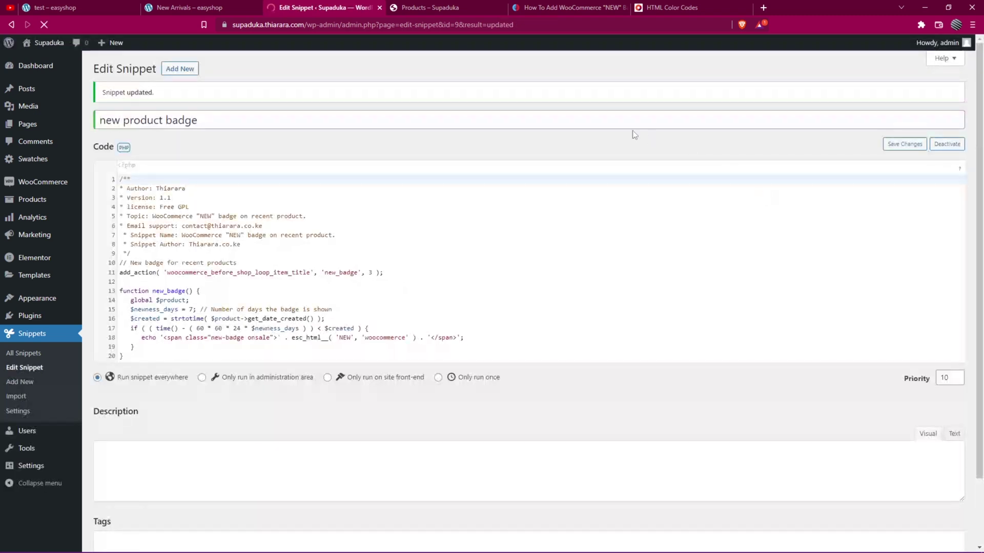
{"action": "left_click", "coordinate": [453, 8]}
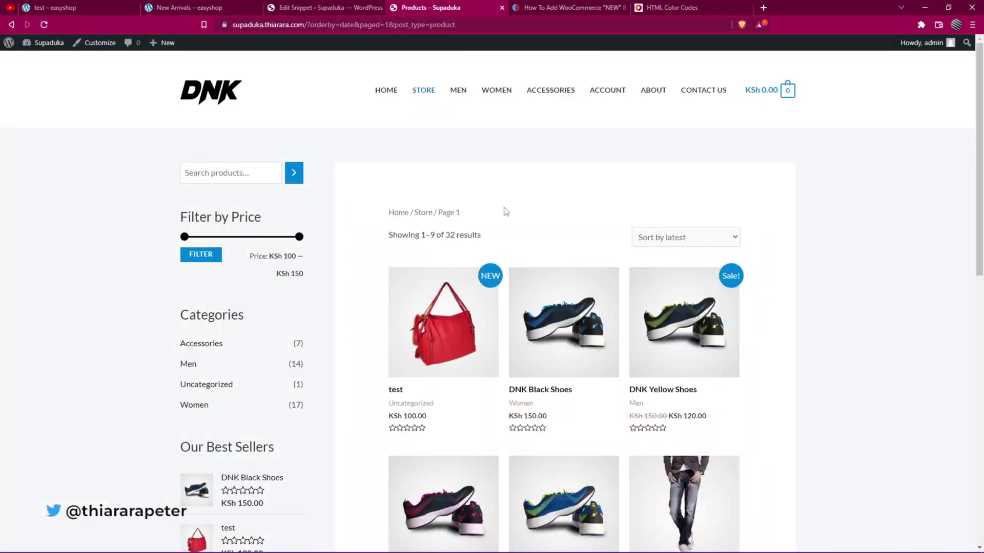
Reload the Products – Supaduka store page to check the NEW badge
{"action": "left_click", "coordinate": [44, 24]}
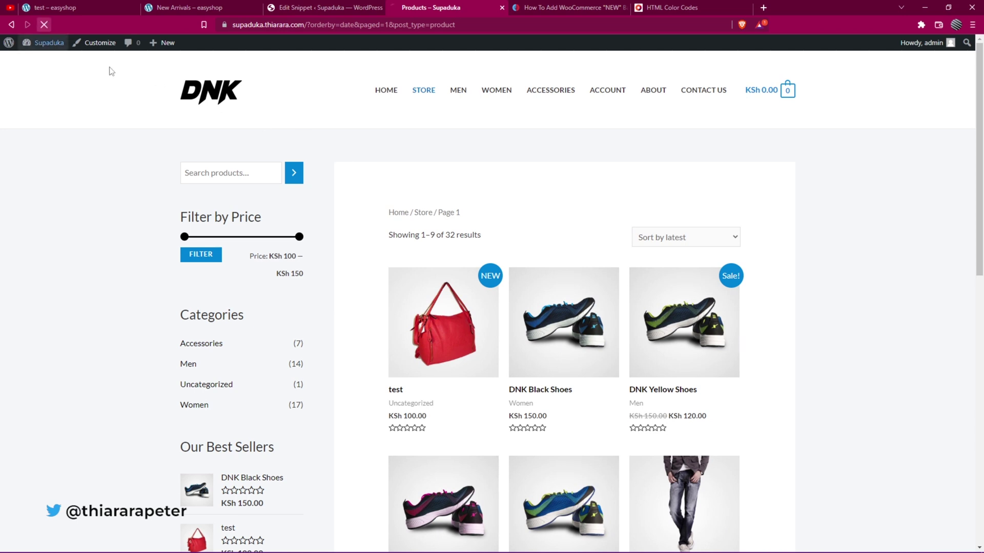